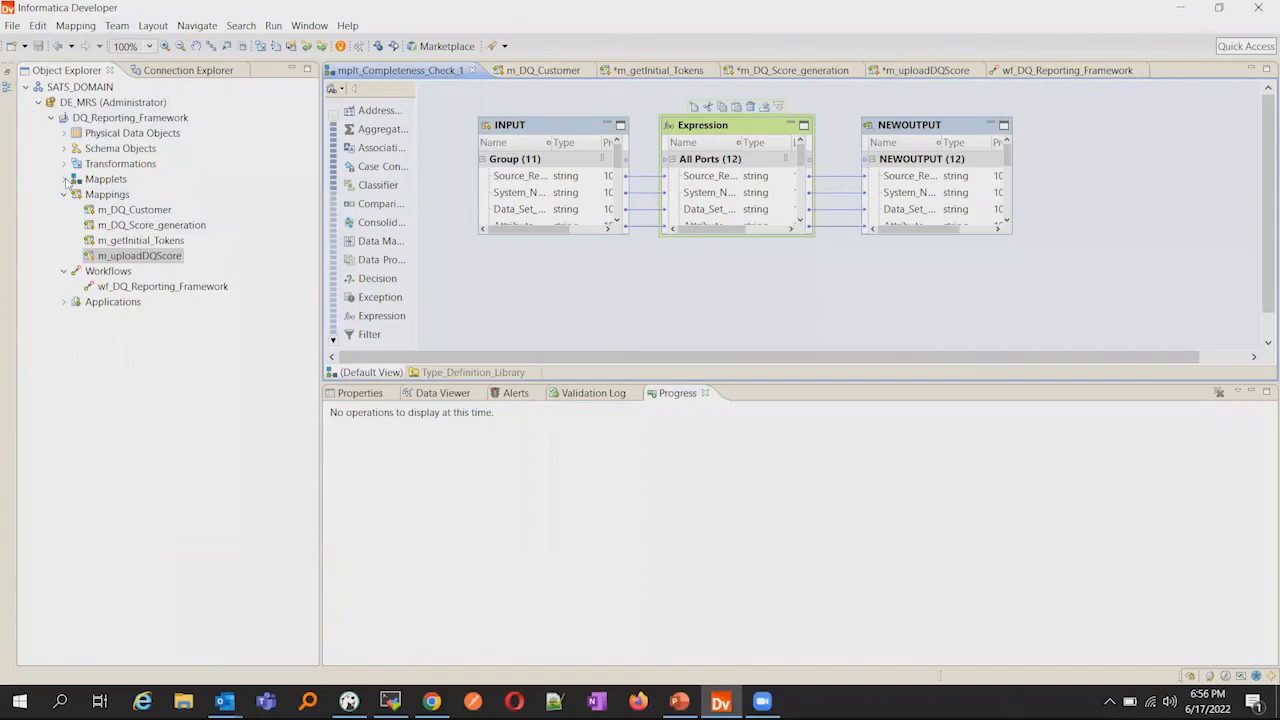
# Look through the project's mapplets and select the INPUT transformation in mplt_Completeness_Check_1.
pyautogui.click(65, 179)
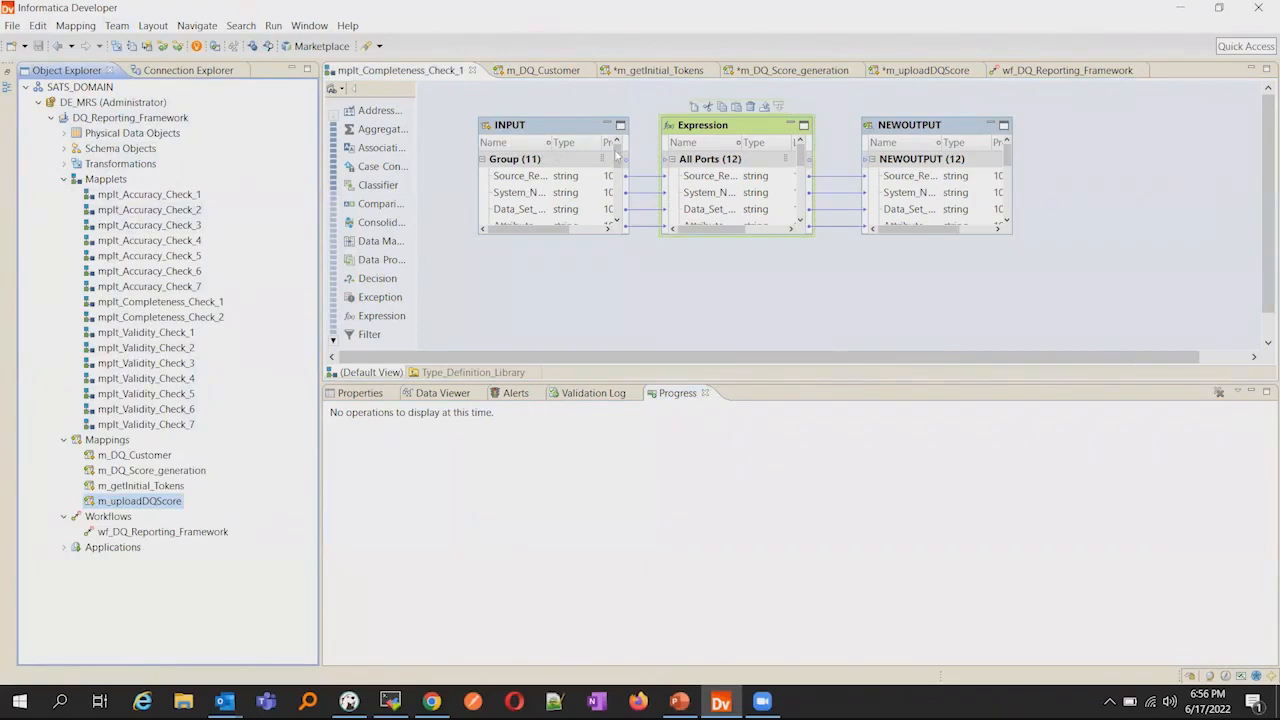
pyautogui.click(66, 179)
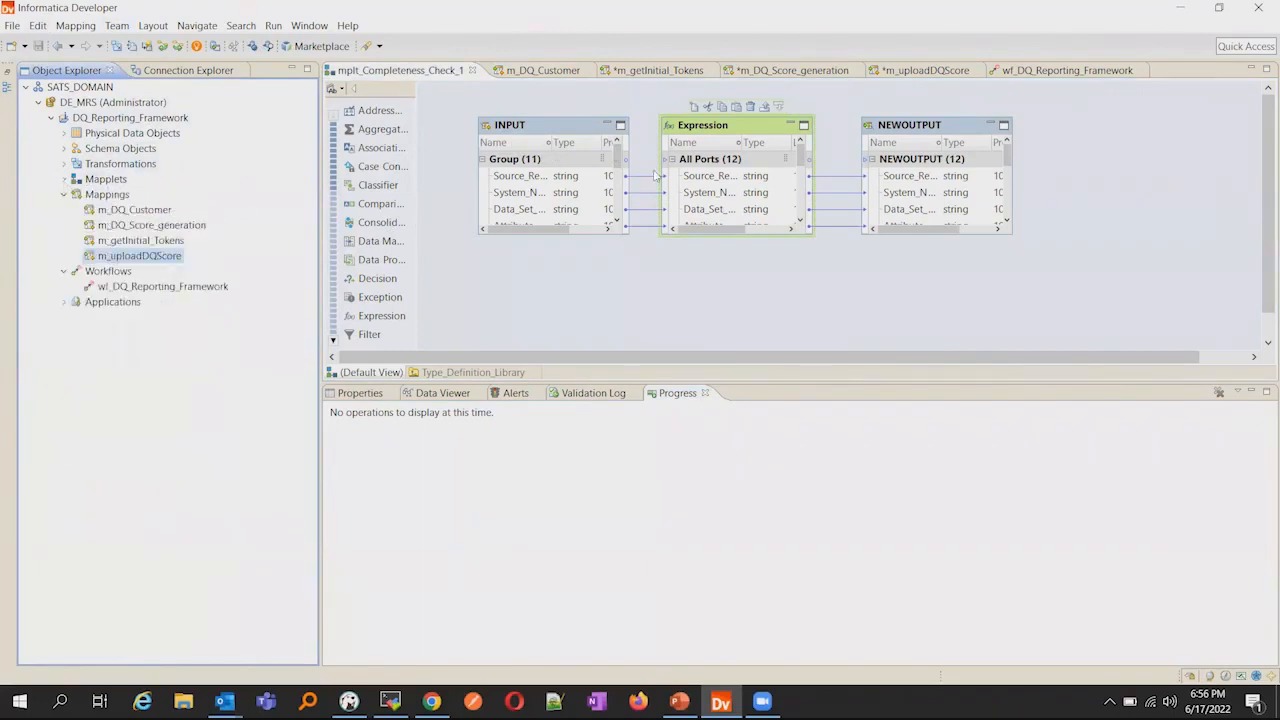
pyautogui.click(547, 130)
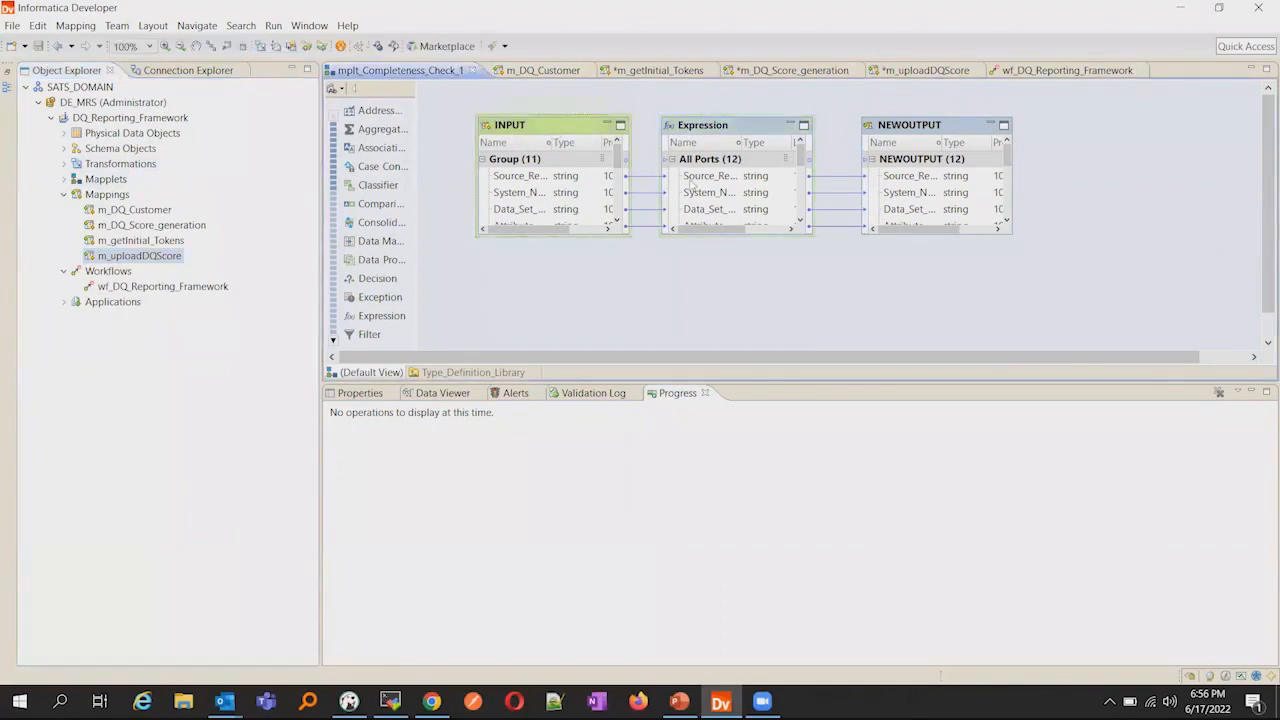
# Examine the validation status port's expression in the Expression transformation of mplt_Completeness_Check_1, then select the NEWOUTPUT transformation.
pyautogui.click(742, 130)
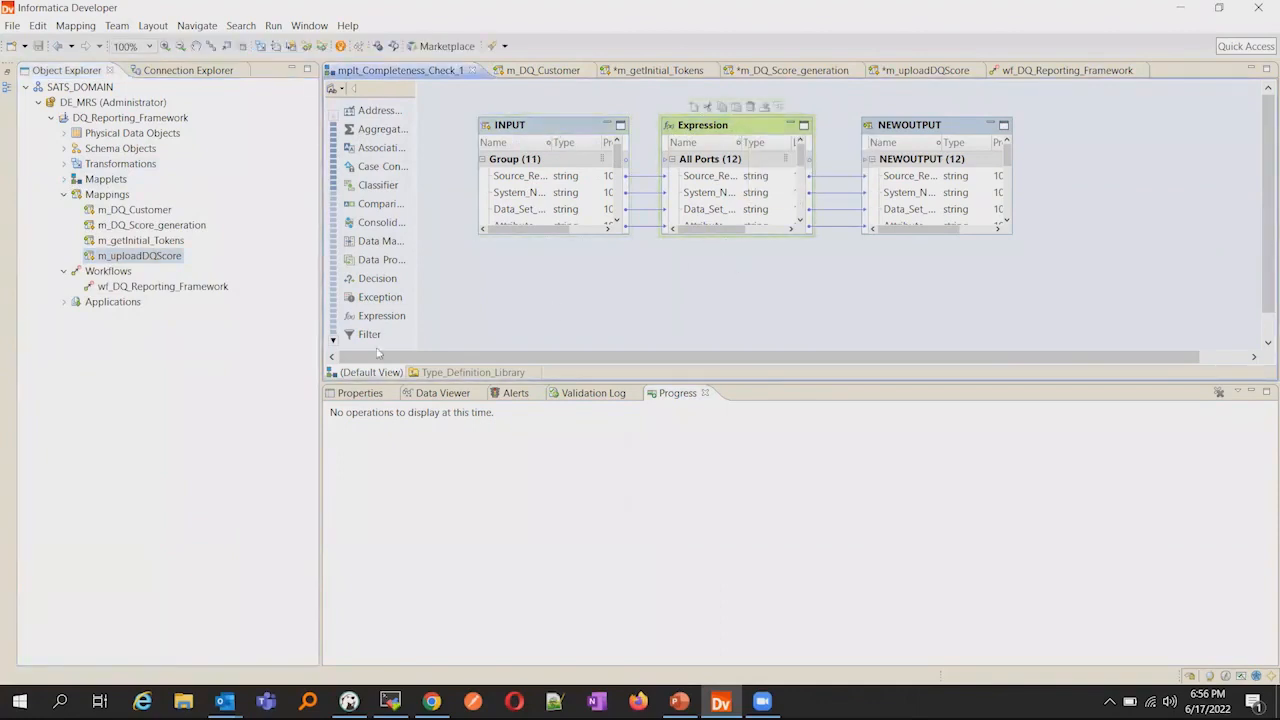
pyautogui.click(362, 393)
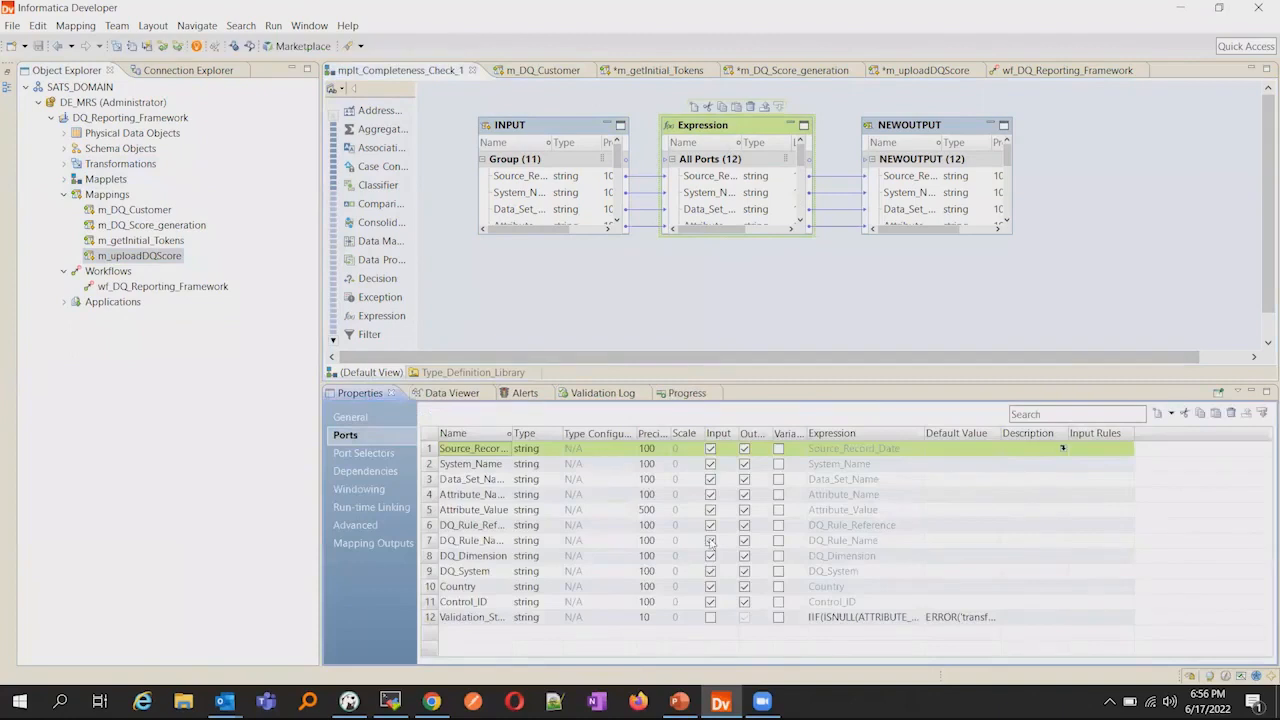
pyautogui.click(913, 620)
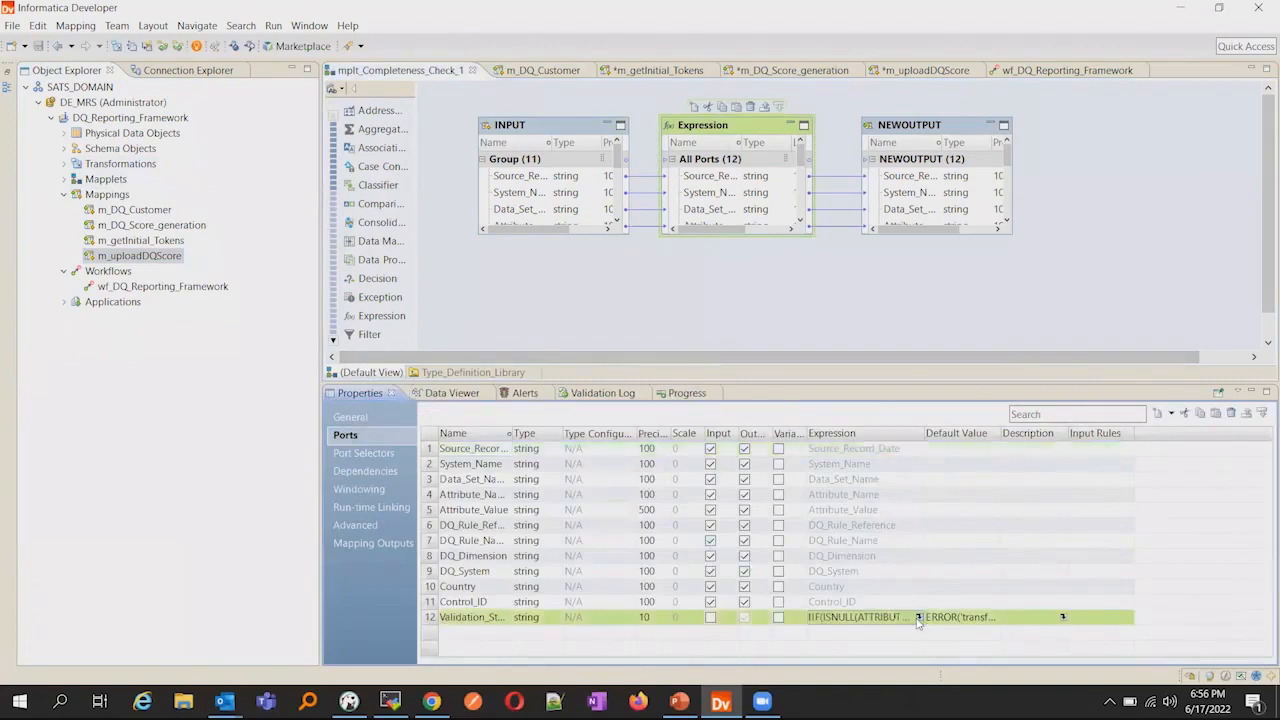
pyautogui.click(918, 617)
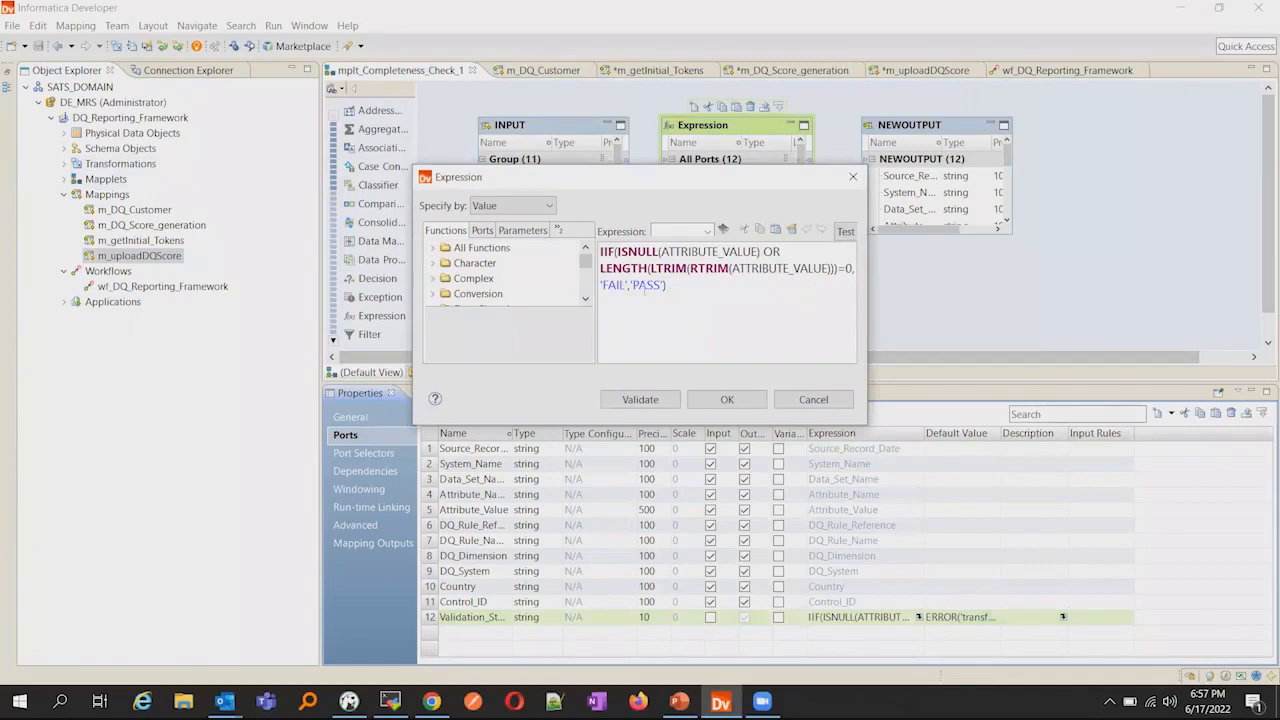
pyautogui.click(810, 400)
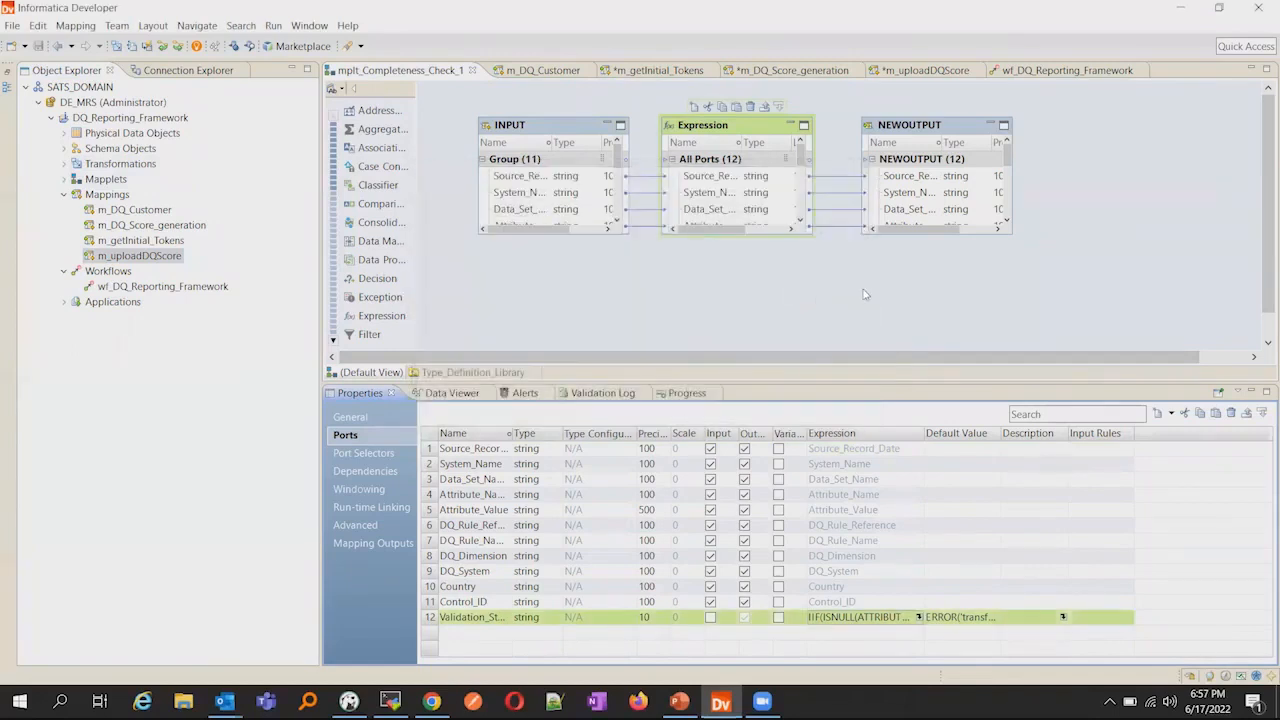
pyautogui.click(907, 134)
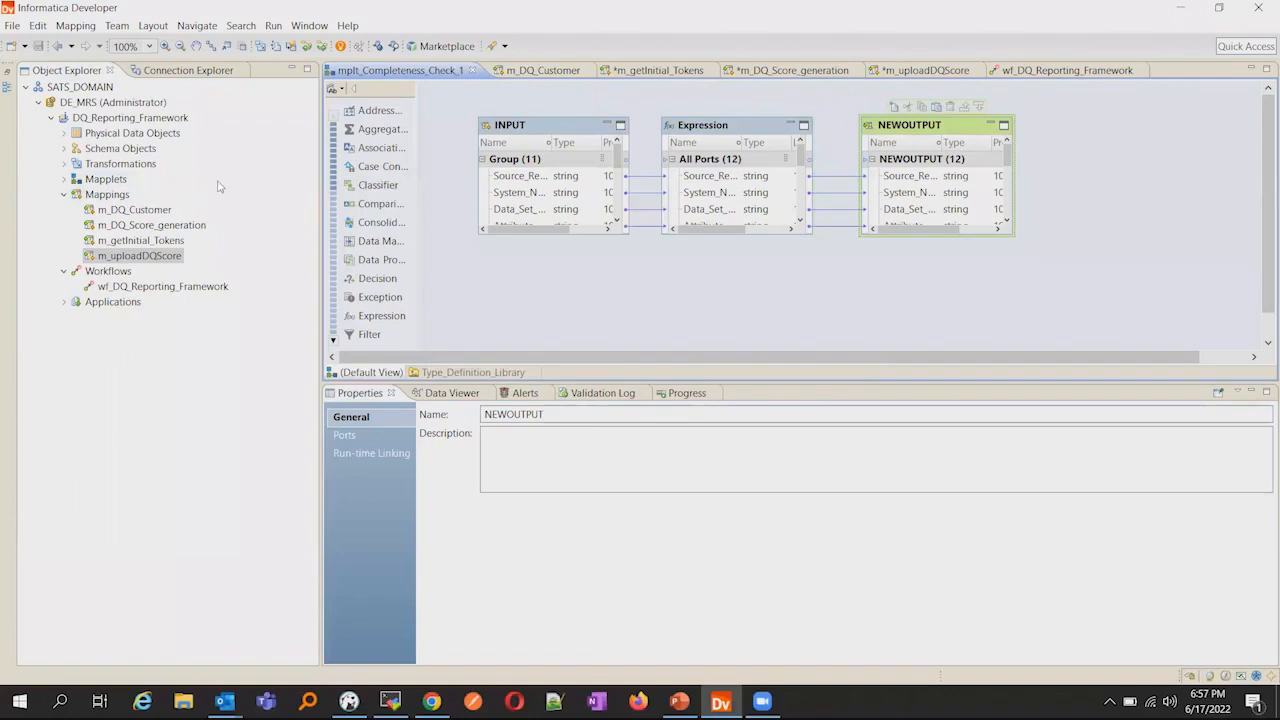
# Bring up the m_DQ_Customer mapping and enlarge its canvas by shrinking the Properties and Object Explorer areas.
pyautogui.click(548, 72)
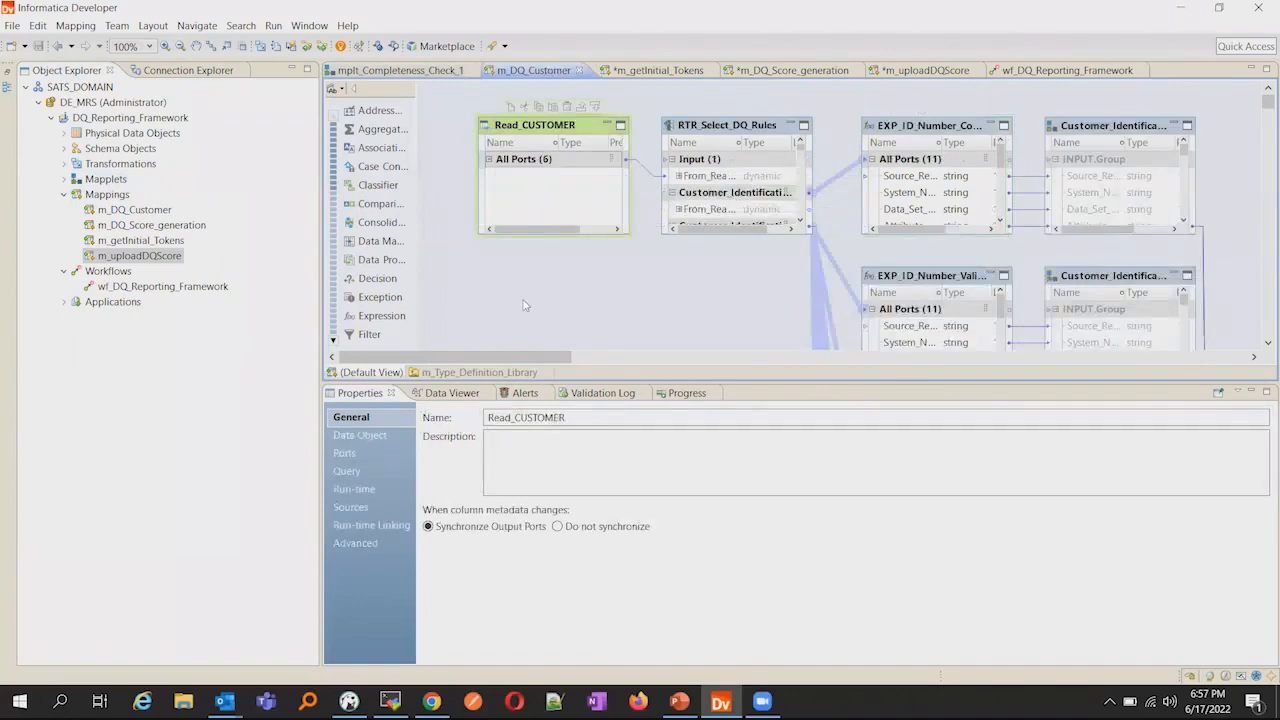
pyautogui.moveTo(781, 383); pyautogui.dragTo(777, 500)
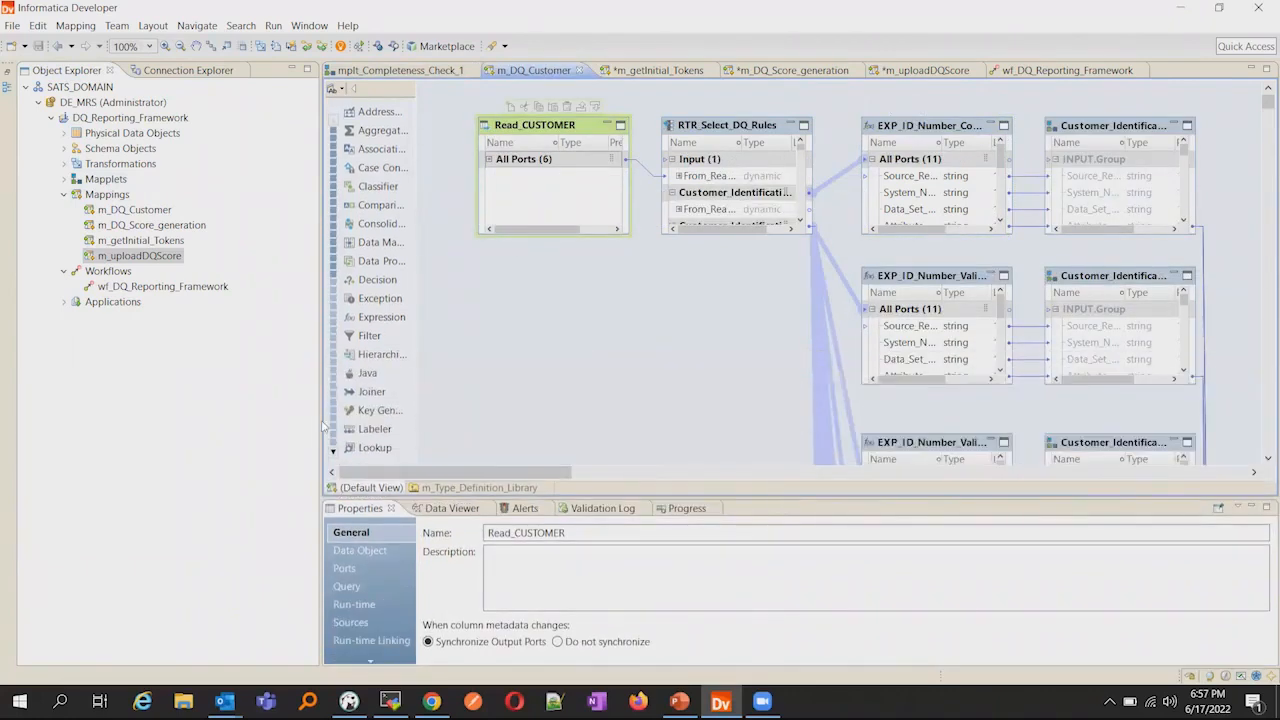
pyautogui.moveTo(320, 422); pyautogui.dragTo(243, 424)
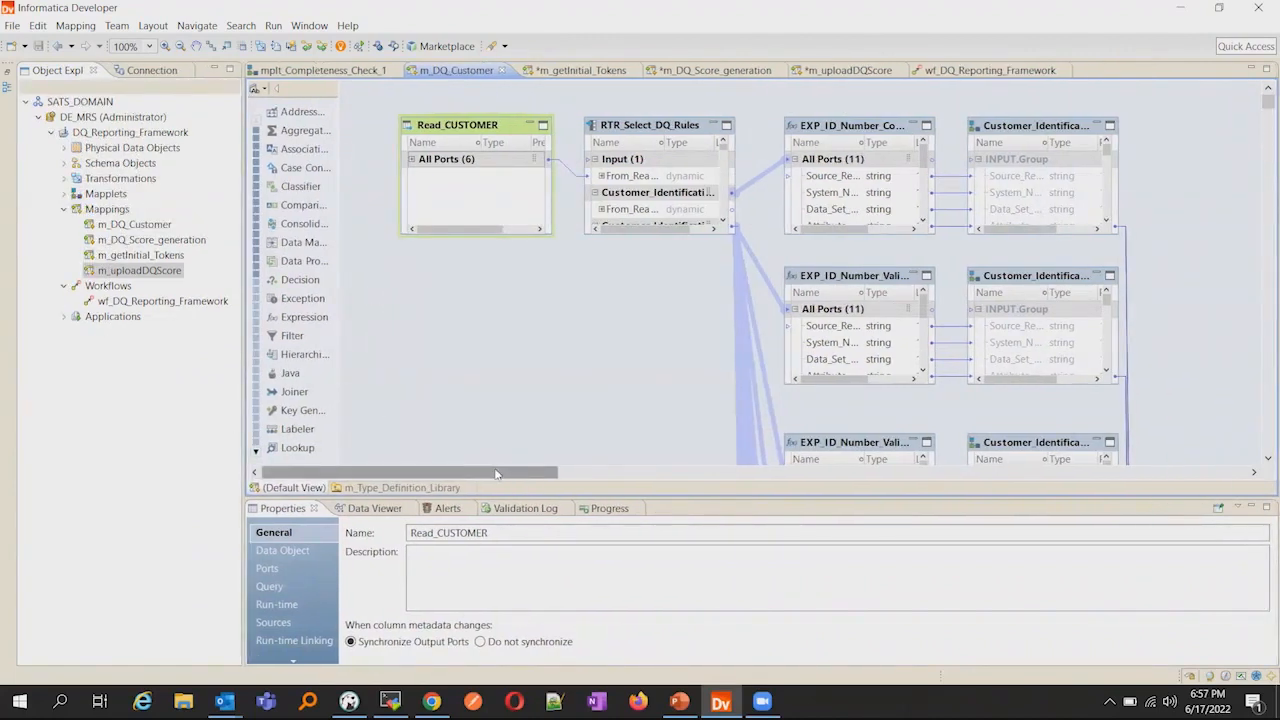
# Examine the rule expressions and check mapplets for ID number and date of birth across the m_DQ_Customer mapping.
pyautogui.moveTo(496, 473); pyautogui.dragTo(643, 474)
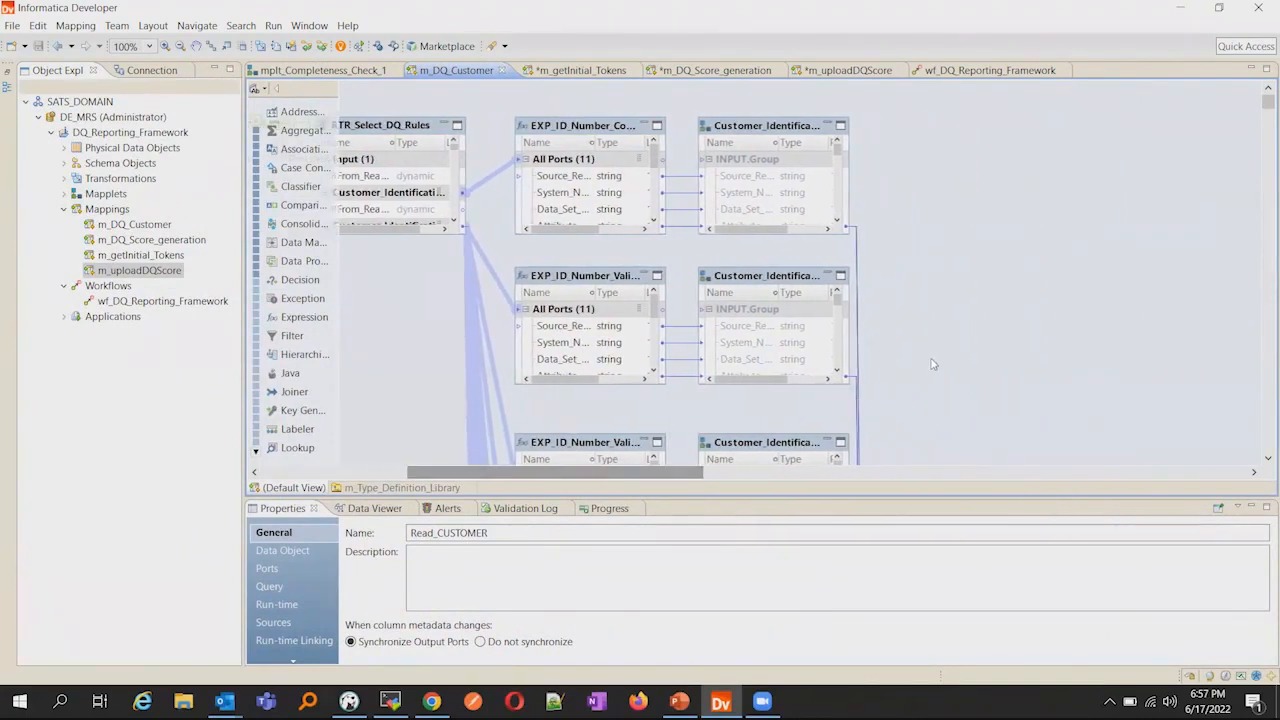
pyautogui.click(1036, 341)
pyautogui.scroll(-10, 1036, 341)
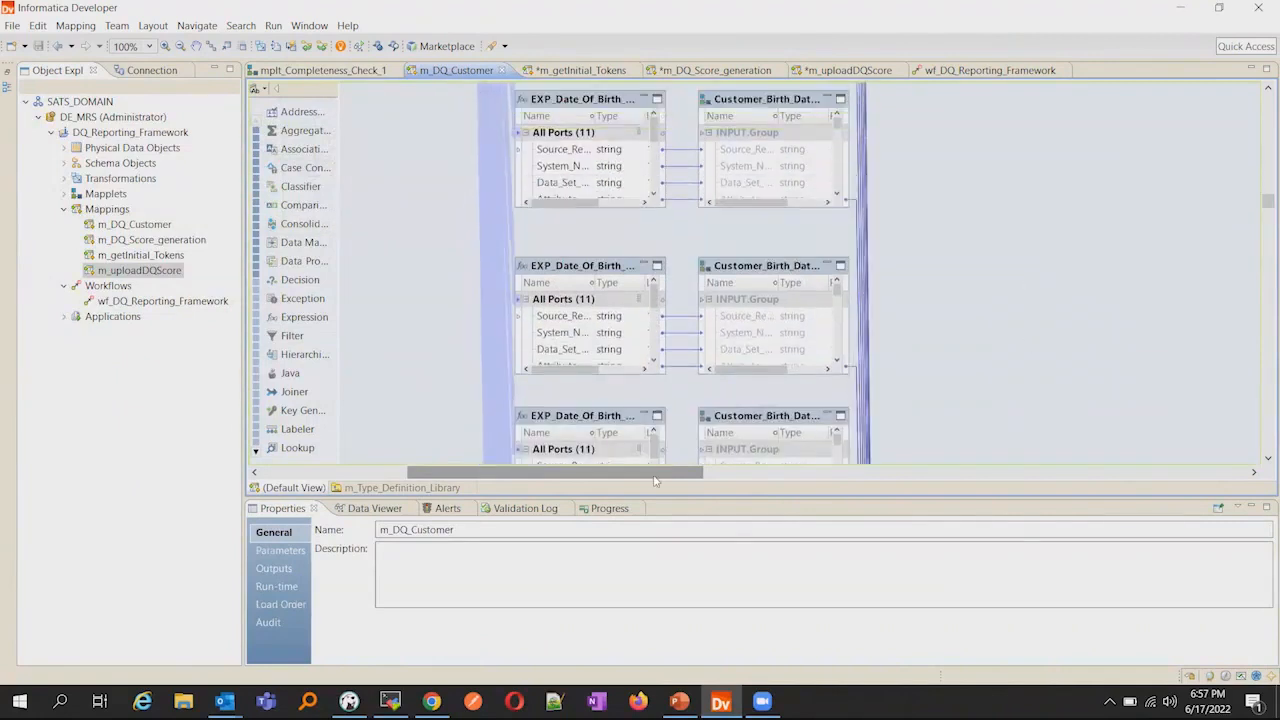
pyautogui.moveTo(655, 474); pyautogui.dragTo(852, 474)
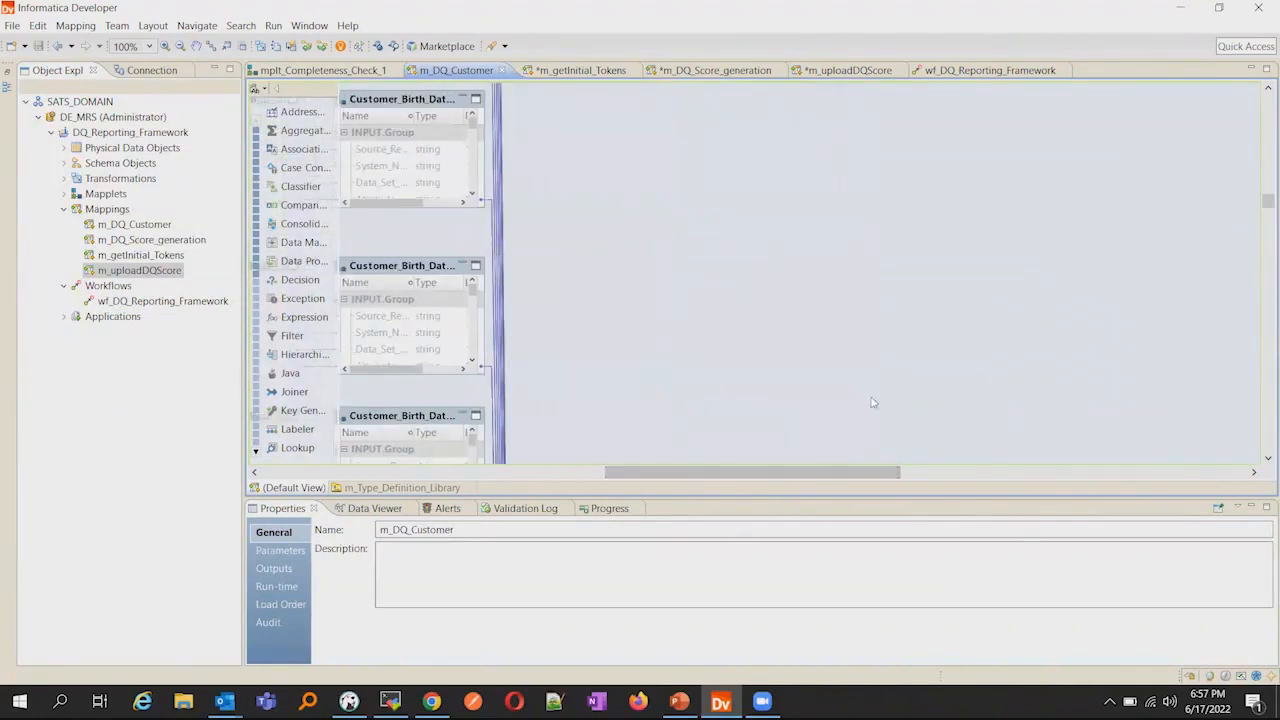
pyautogui.scroll(5, 840, 385)
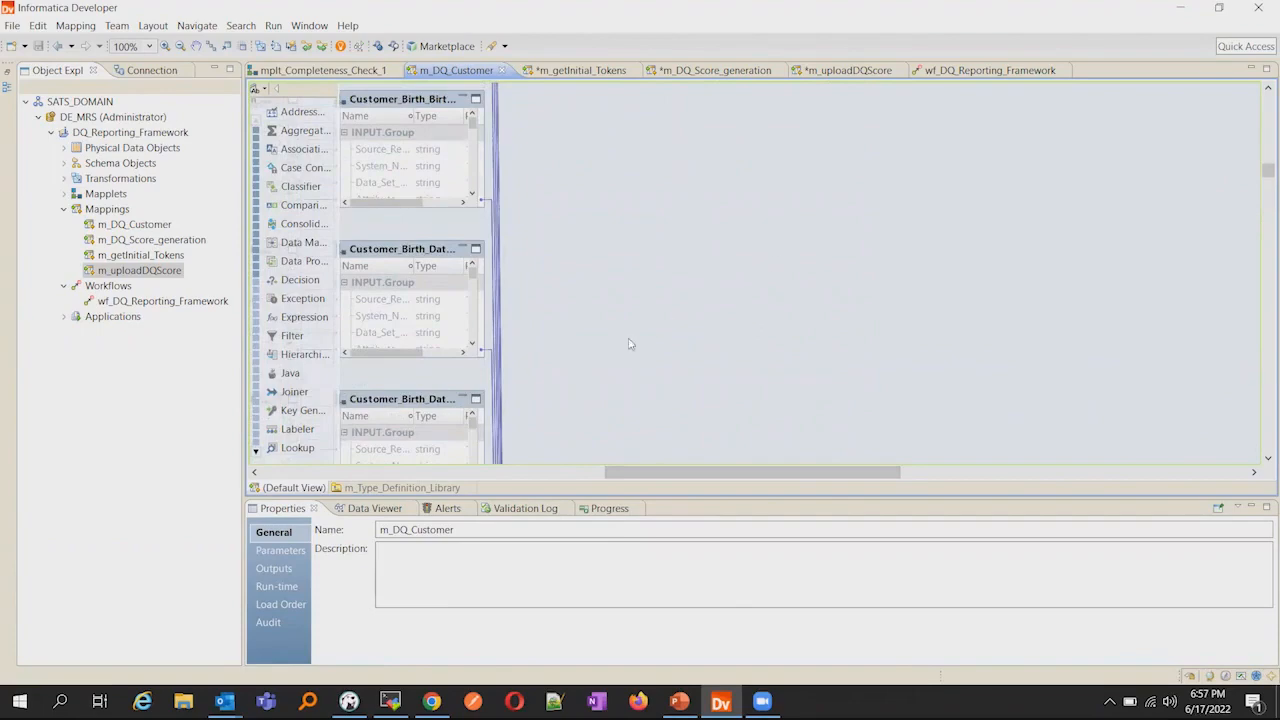
# Switch to DBeaver to review the counts, DQ percentage and execution date in the first DQ_RESULTS row, then return to Informatica Developer.
pyautogui.click(349, 701)
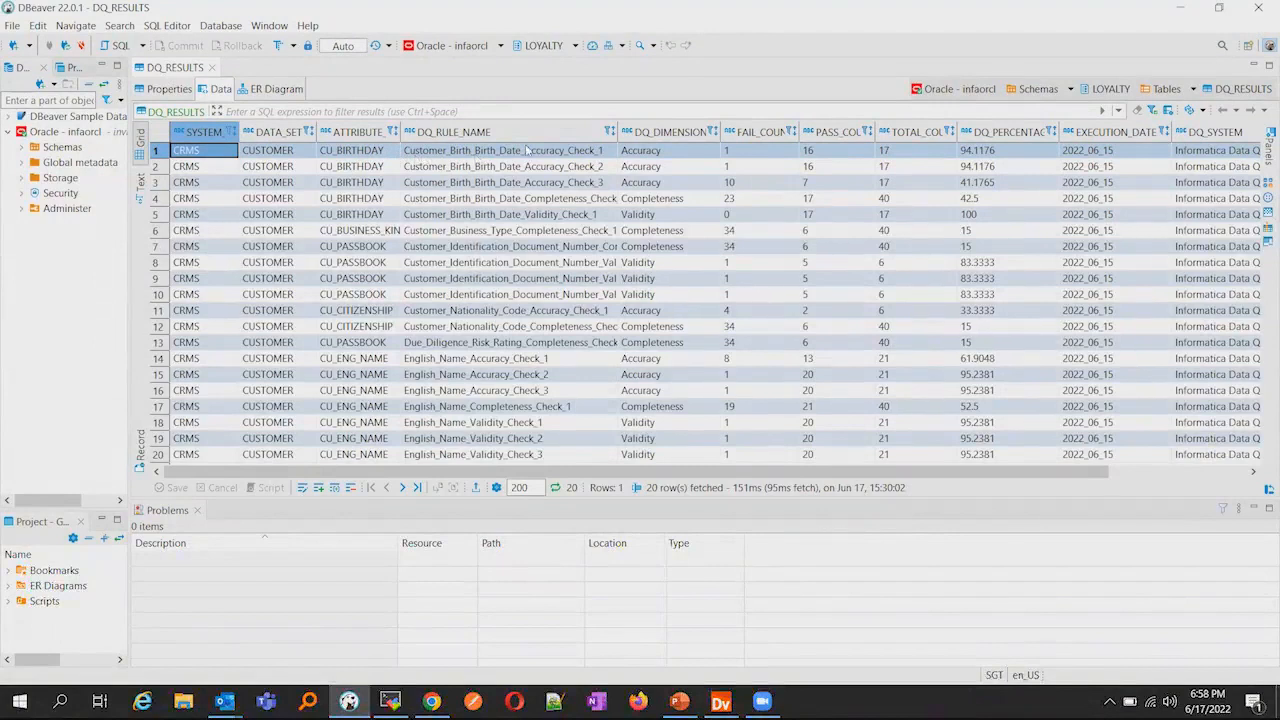
pyautogui.click(782, 156)
pyautogui.click(848, 155)
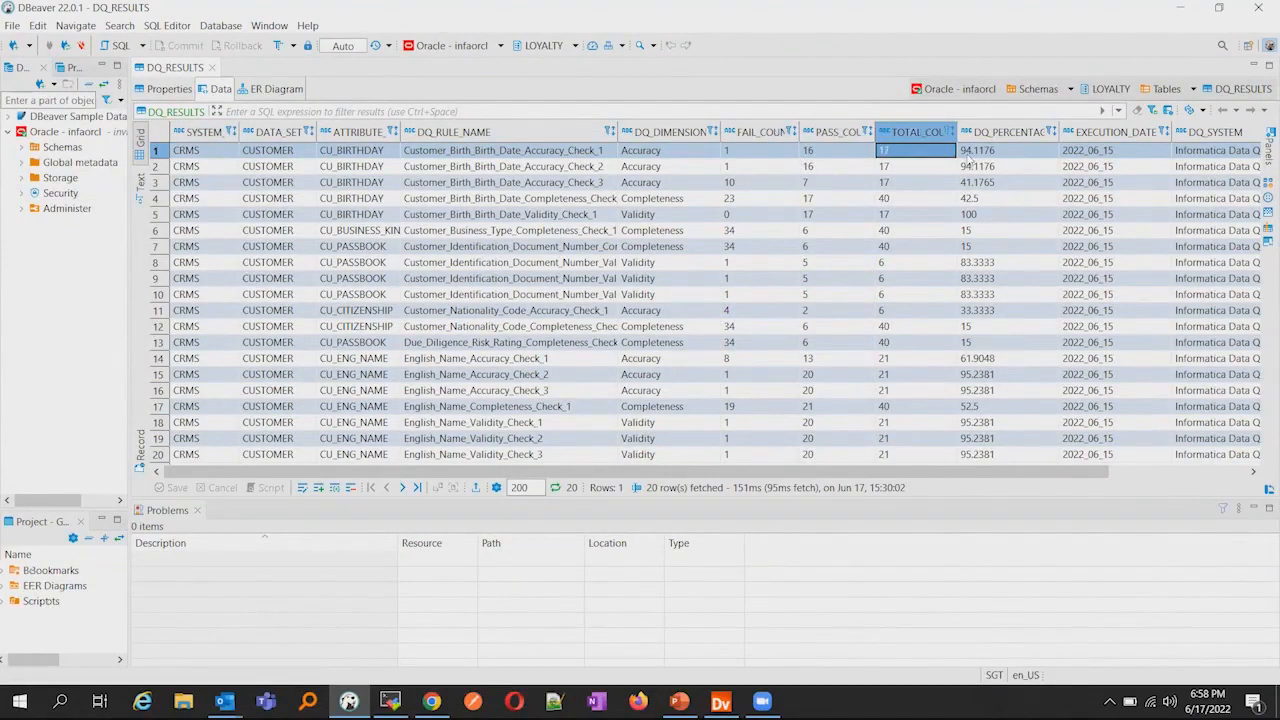
pyautogui.click(1032, 157)
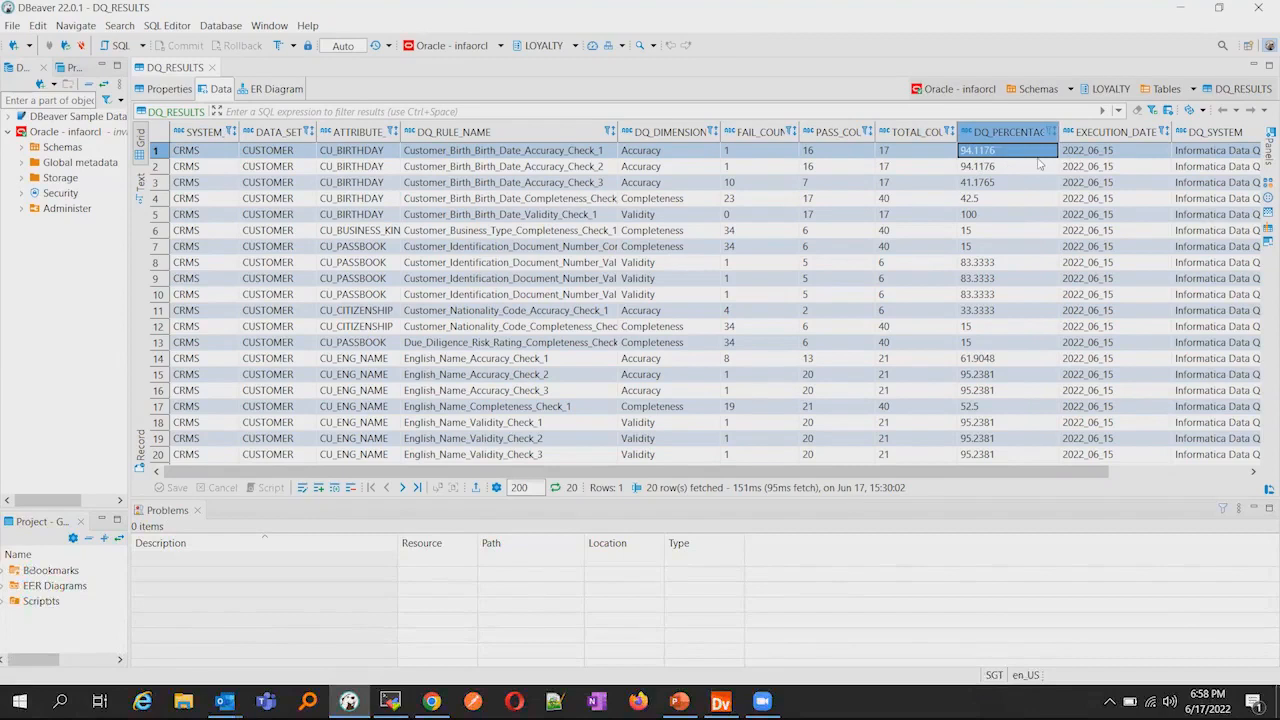
pyautogui.click(1116, 156)
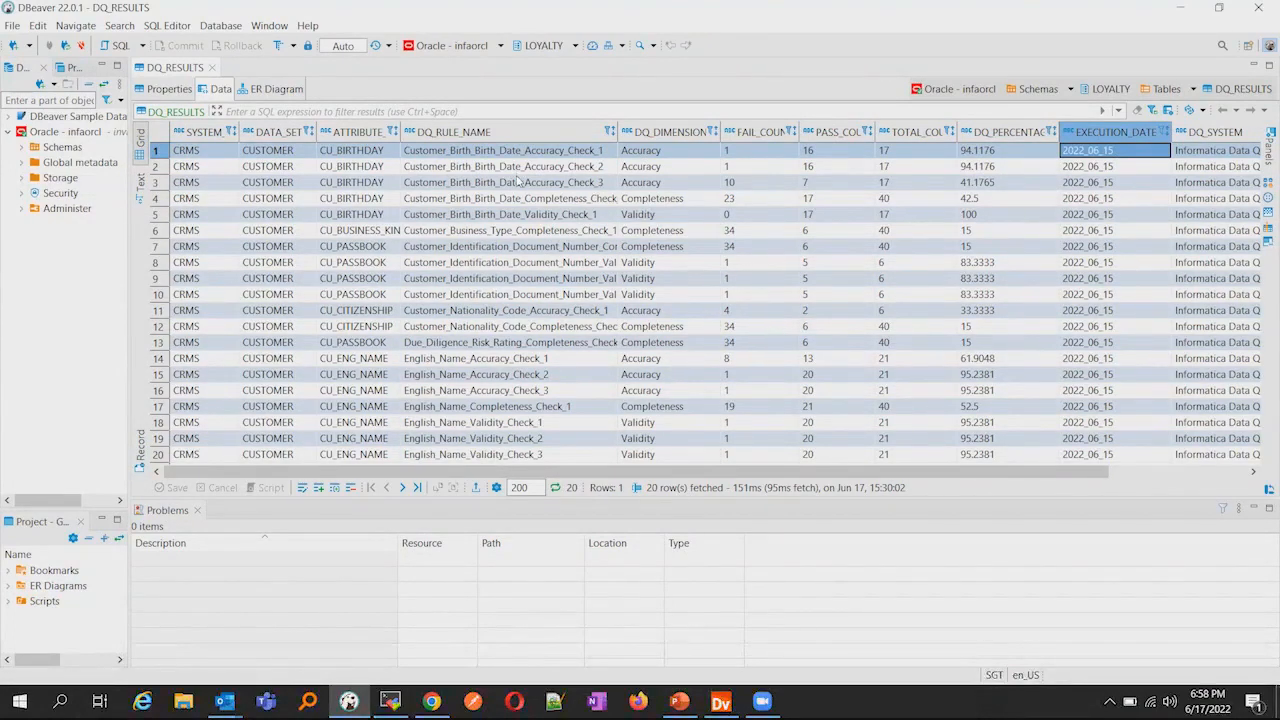
pyautogui.click(1180, 14)
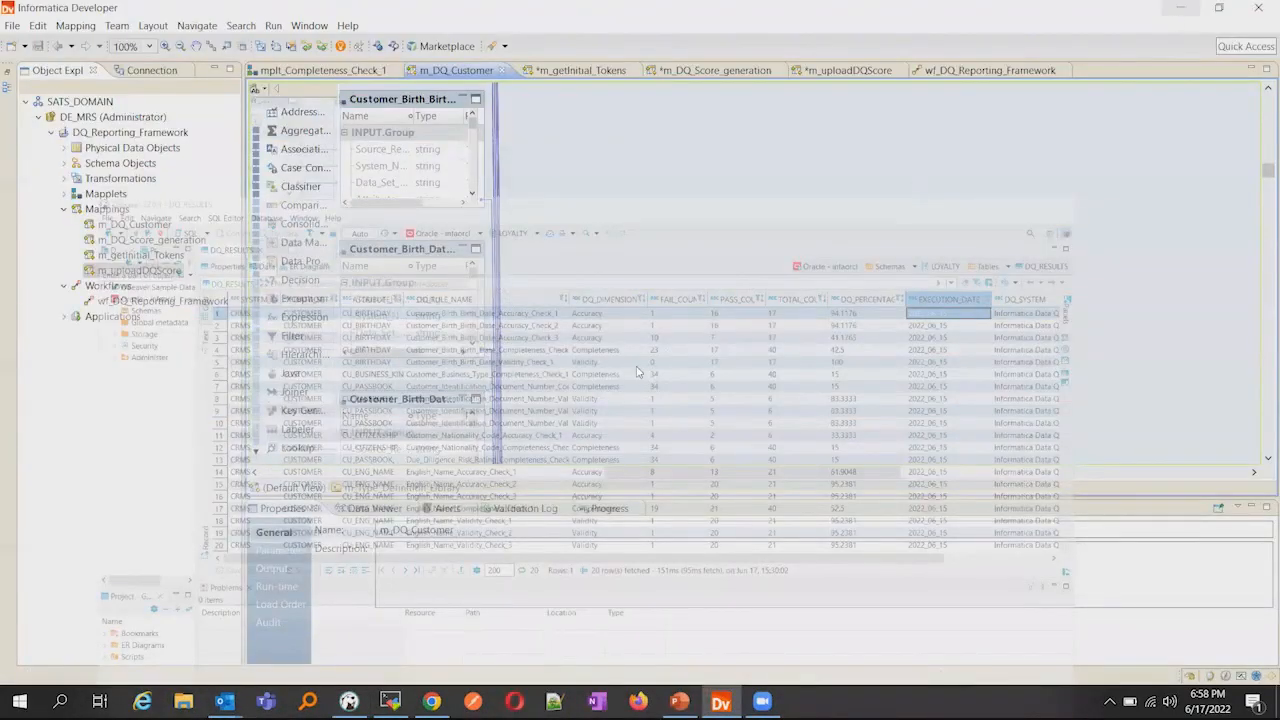
# Review the transformation flow of the m_getInitial_Tokens, m_DQ_Score_generation and m_uploadDQScore mappings.
pyautogui.click(571, 71)
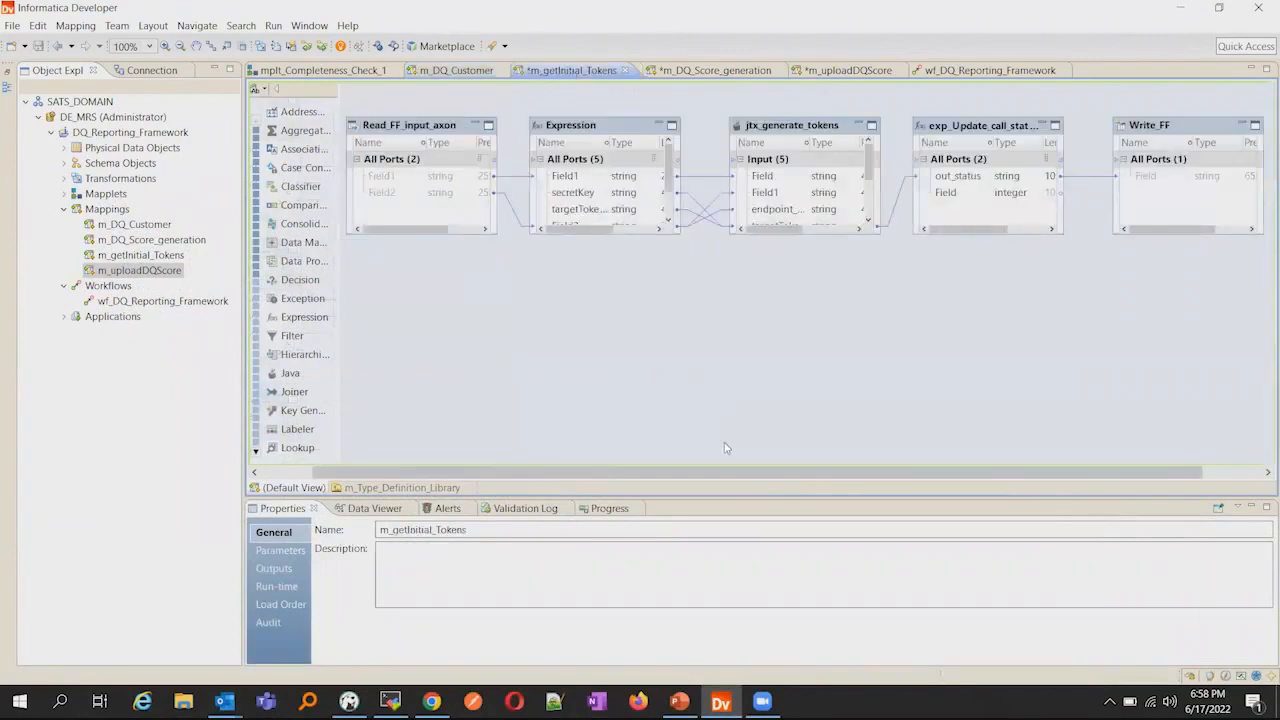
pyautogui.moveTo(735, 473)
pyautogui.mouseDown()
pyautogui.moveTo(777, 481)
pyautogui.moveTo(748, 480)
pyautogui.mouseUp()
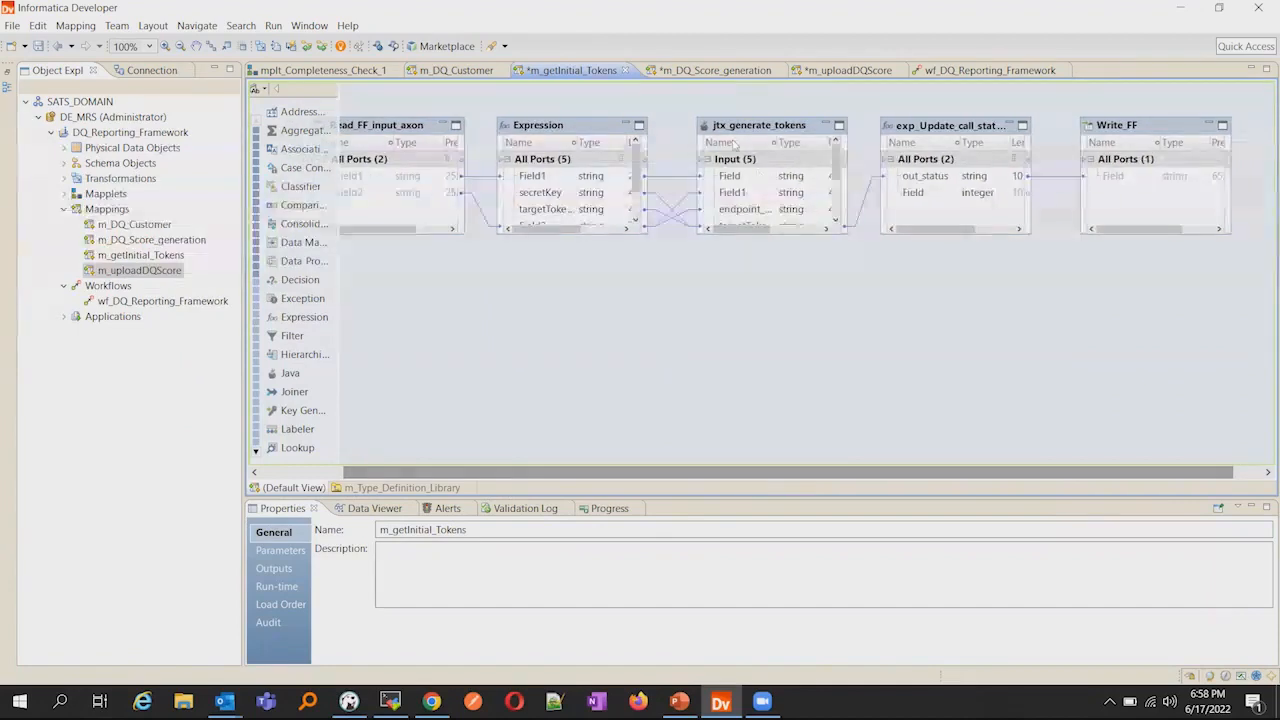
pyautogui.click(716, 72)
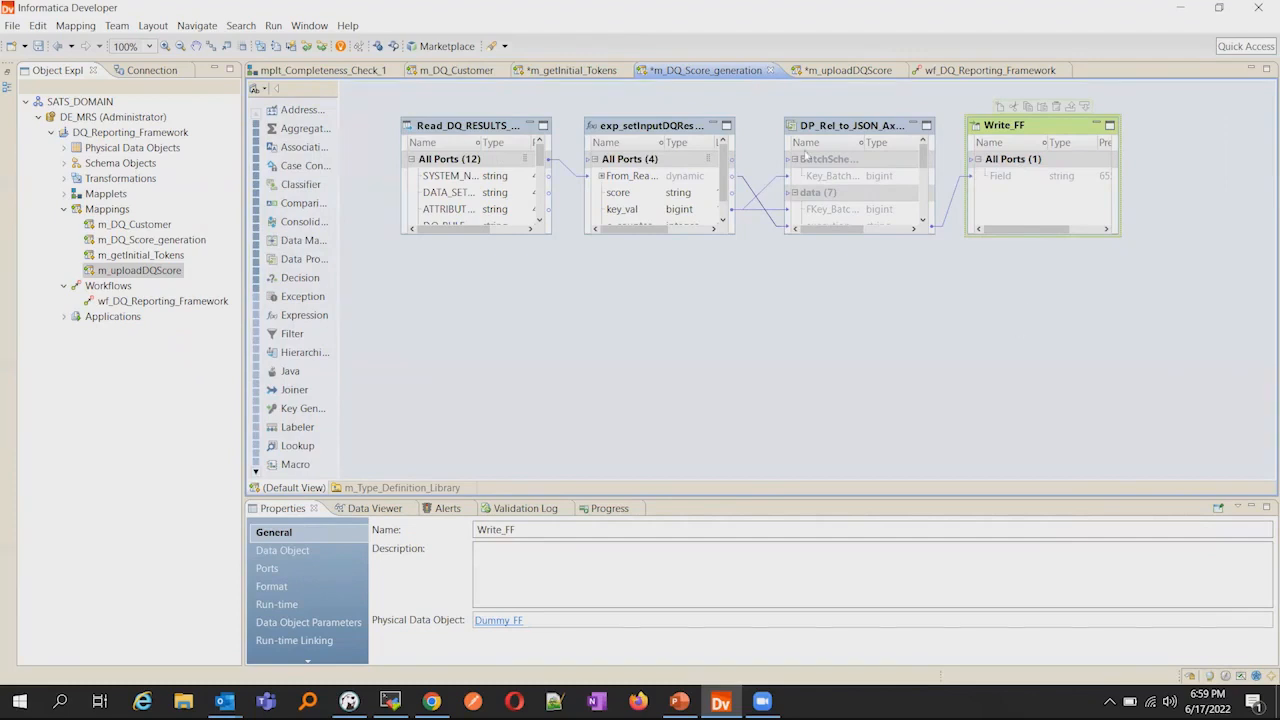
pyautogui.click(838, 72)
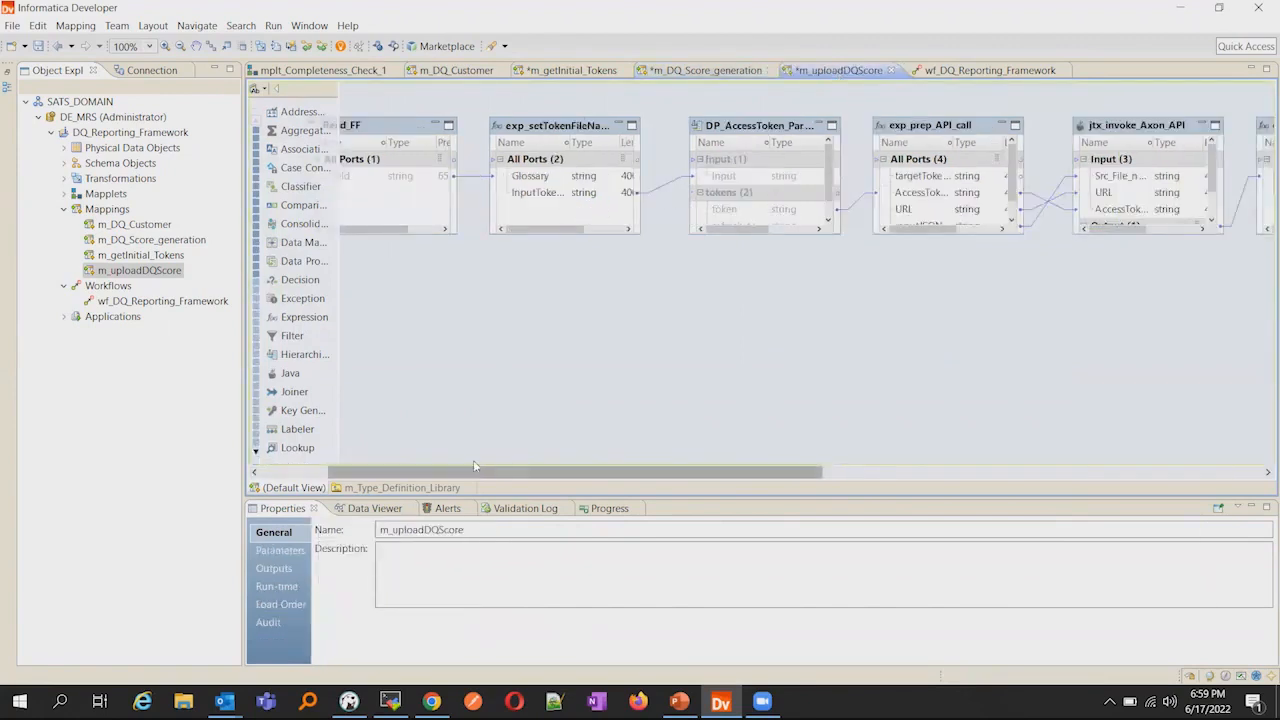
pyautogui.moveTo(483, 472); pyautogui.dragTo(841, 479)
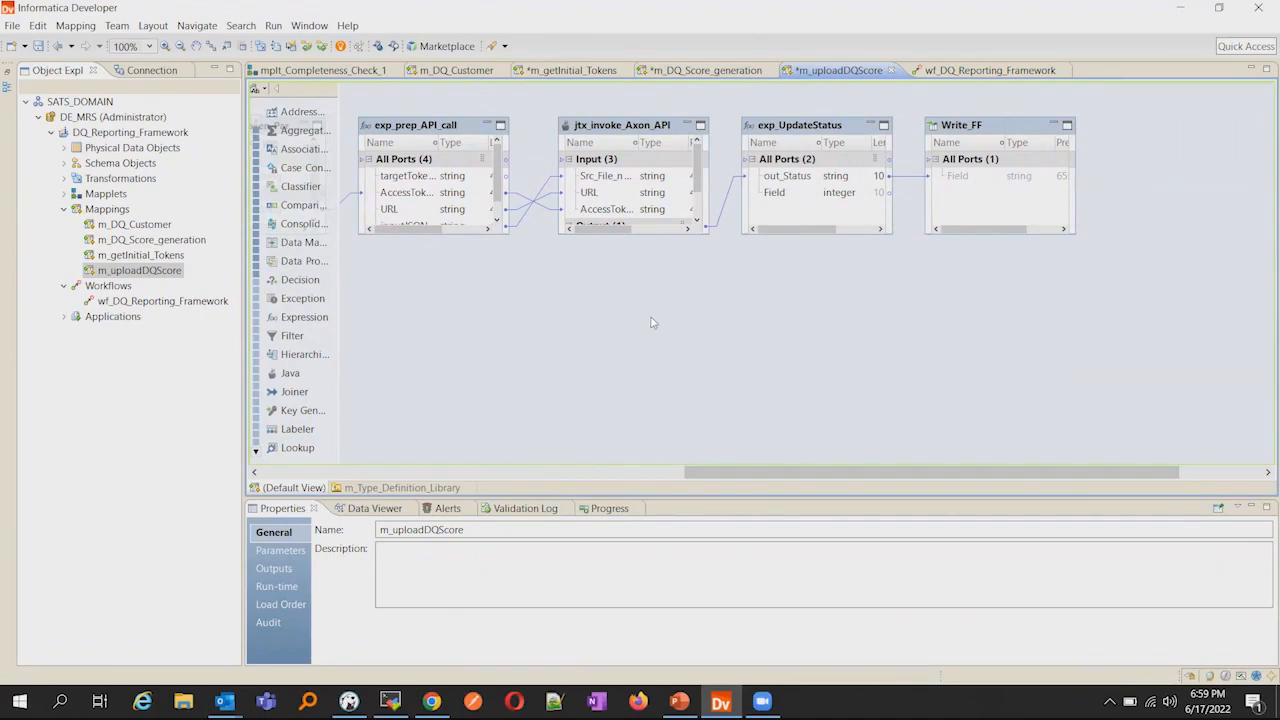
# Review the wf_DQ_Reporting_Framework workflow diagram, then switch to Chrome to check its run in Informatica Administrator's execution statistics.
pyautogui.click(960, 74)
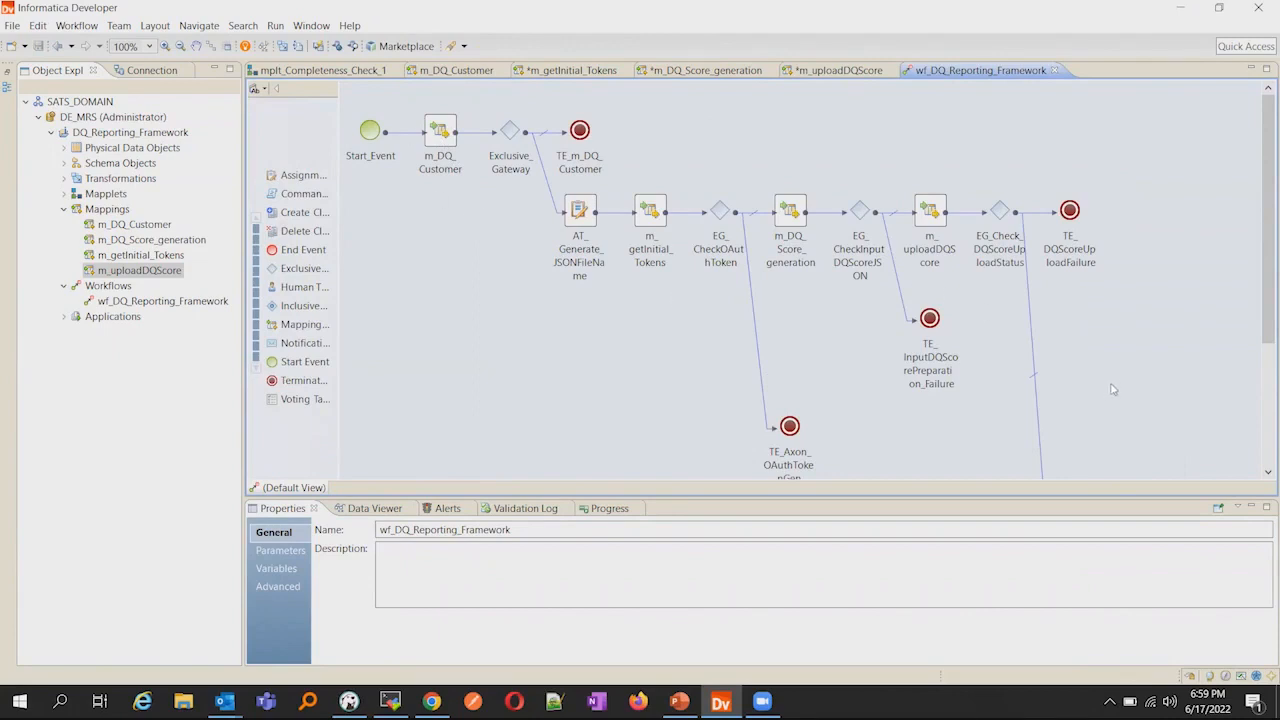
pyautogui.scroll(-3, 1112, 383)
pyautogui.scroll(3, 1114, 383)
pyautogui.click(431, 701)
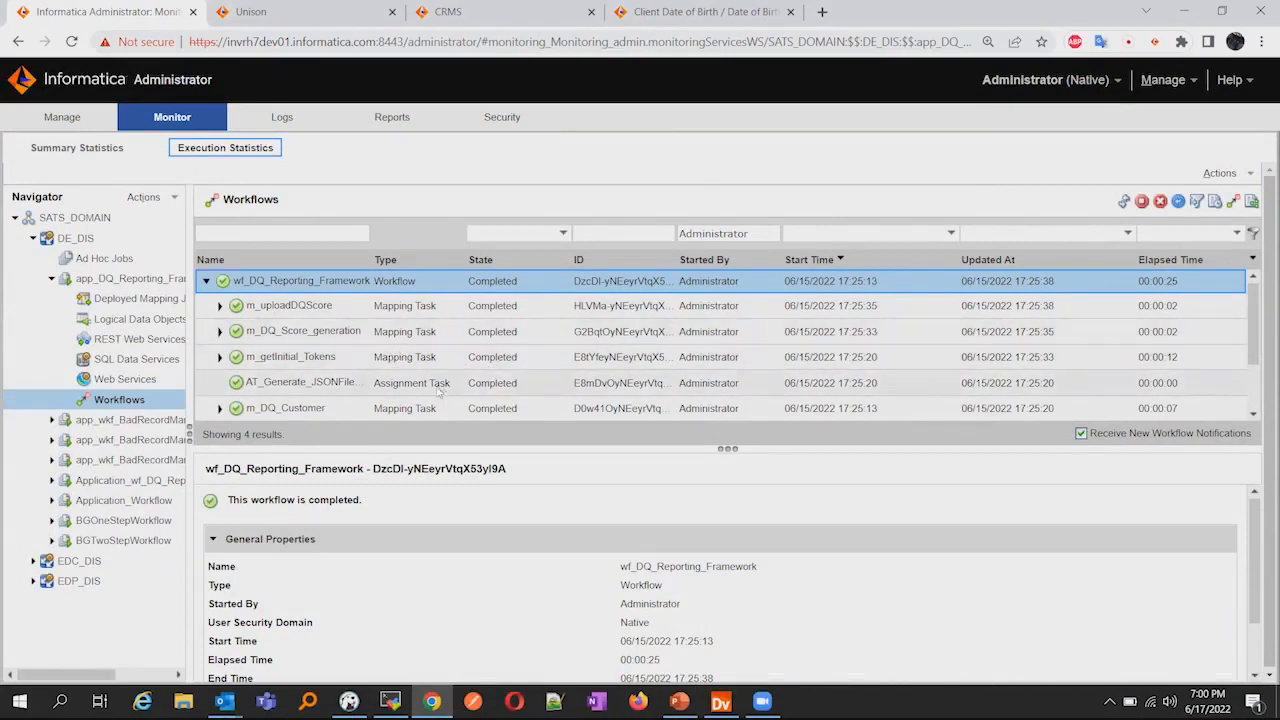
# Switch to the Unison page and look through the names, descriptions and attributes of the listed data quality rules.
pyautogui.click(286, 14)
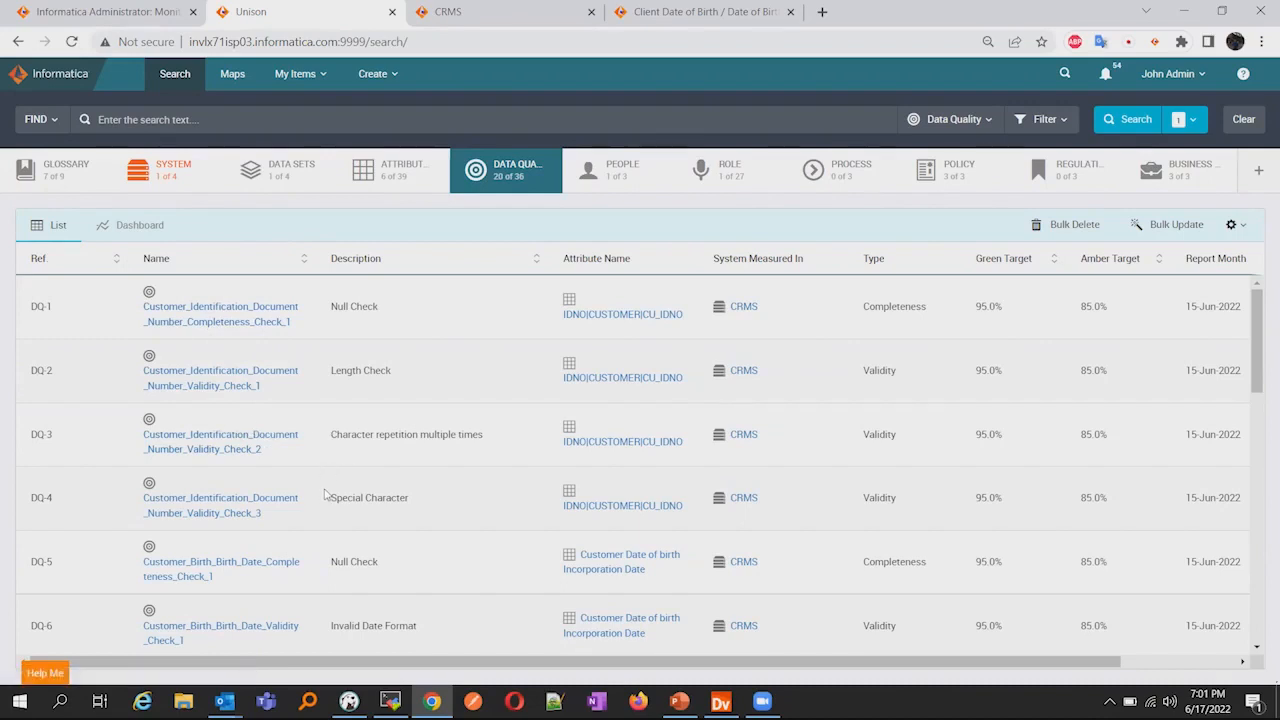
pyautogui.scroll(-1, 325, 494)
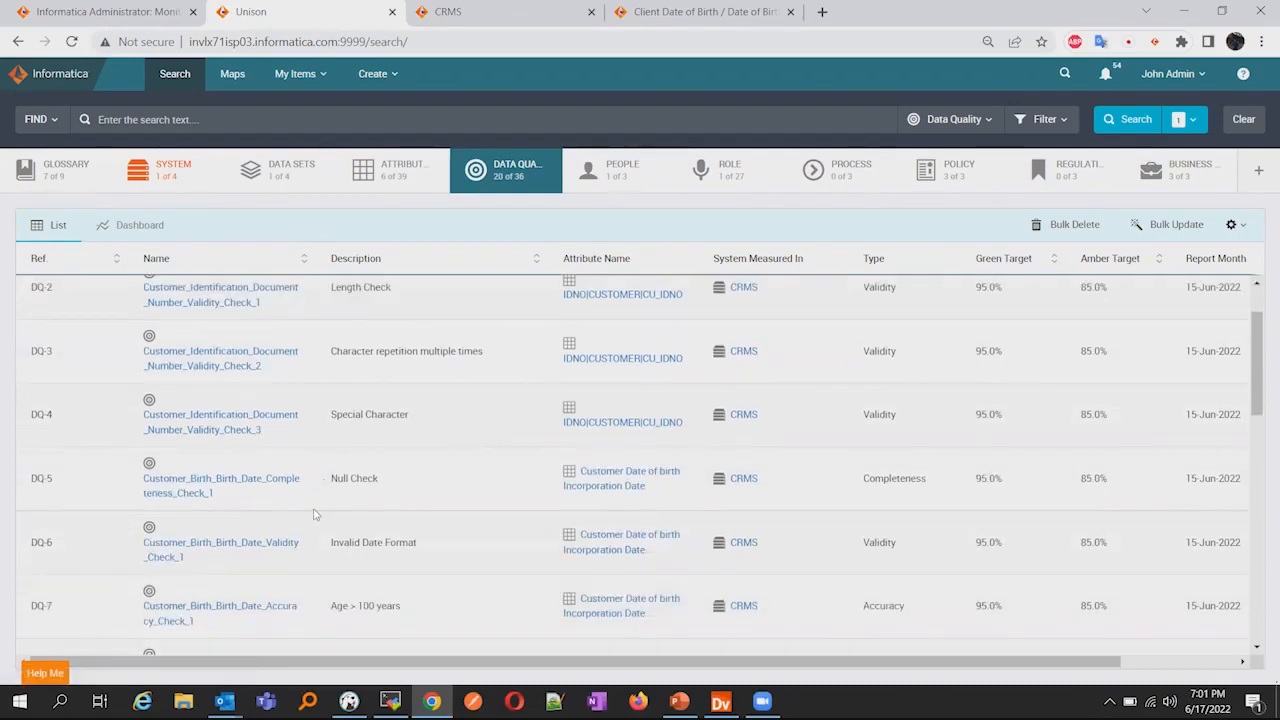
pyautogui.scroll(-1, 309, 522)
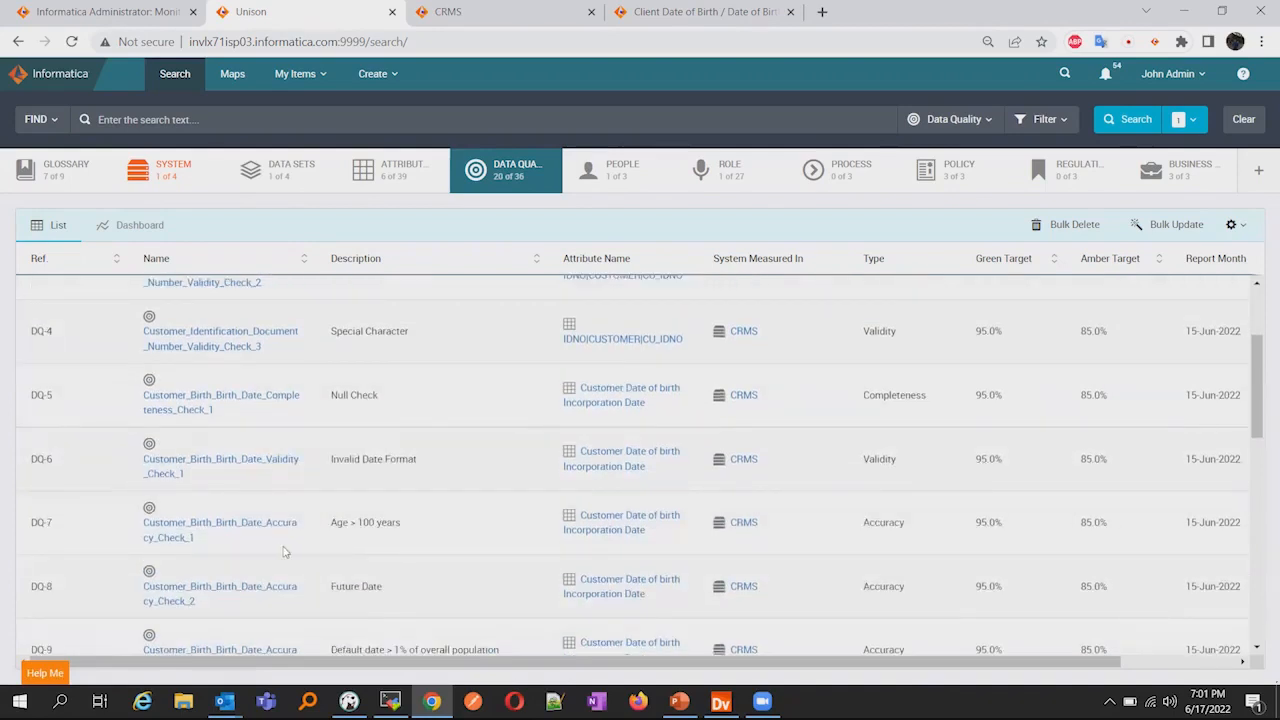
pyautogui.scroll(-1, 322, 550)
pyautogui.scroll(5, 415, 560)
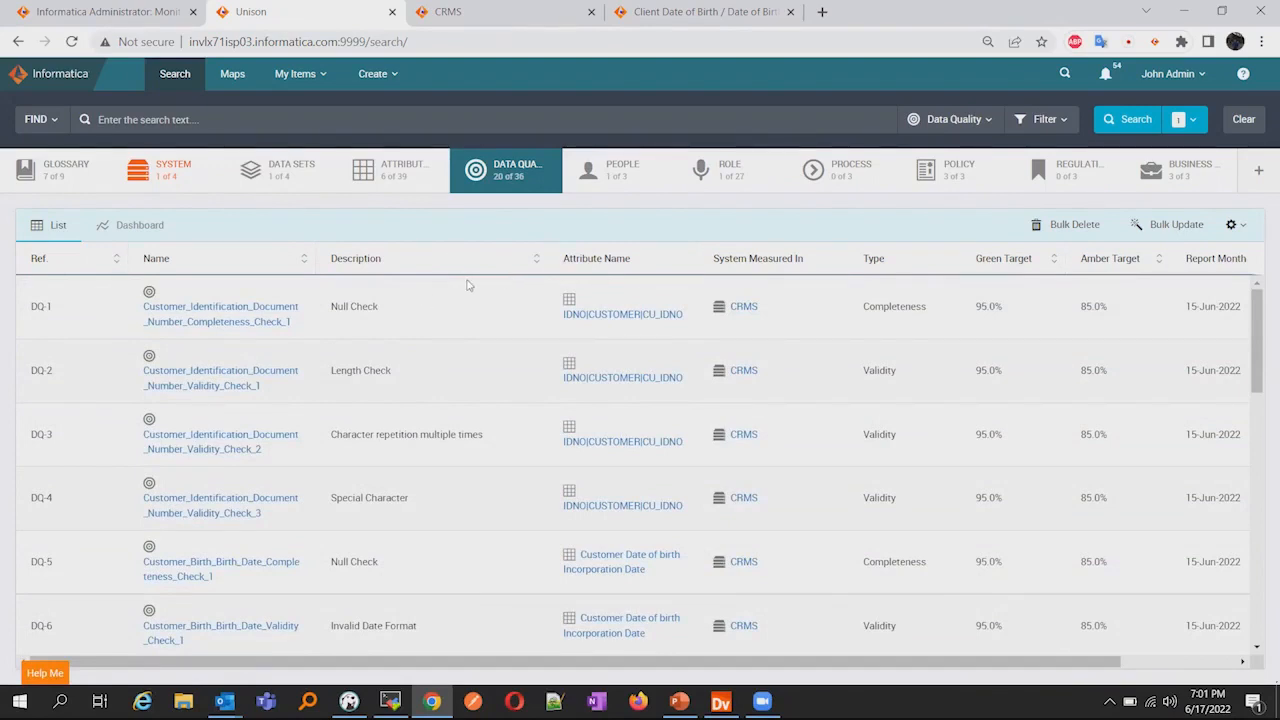
# Select rule DQ-1 and check the Result column of the data quality rules, then return to the rule names further down.
pyautogui.click(428, 322)
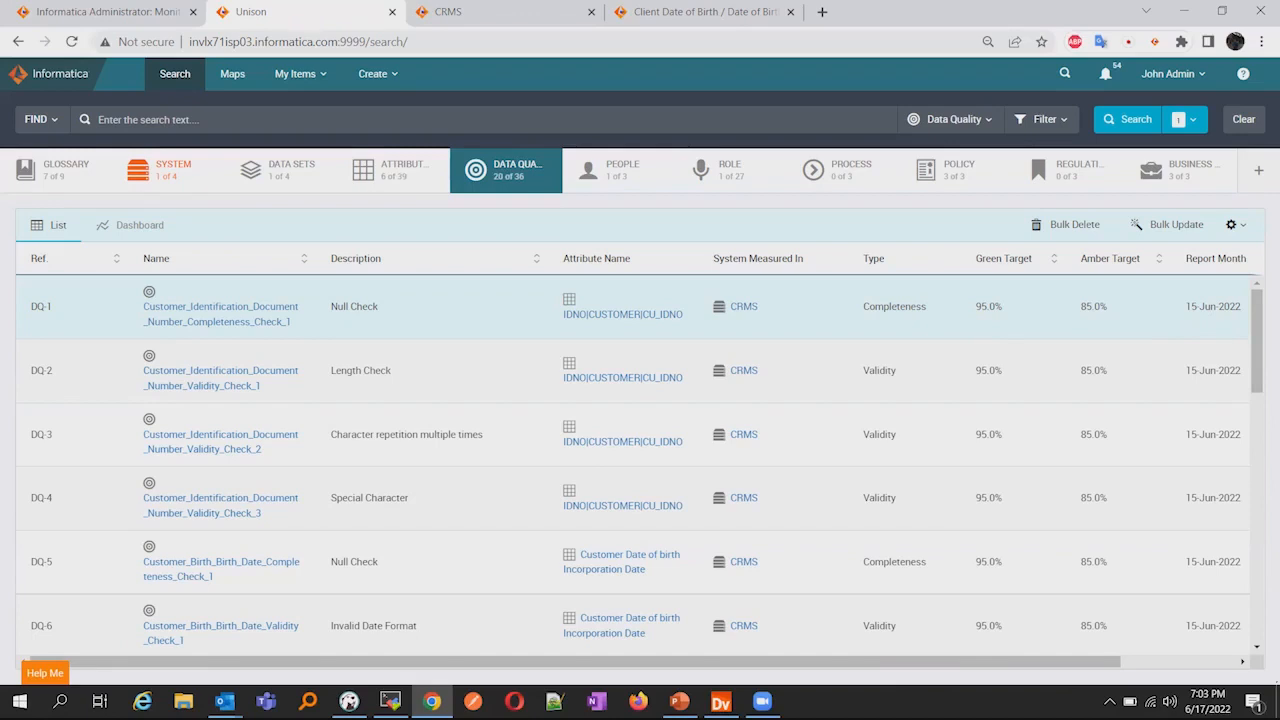
pyautogui.moveTo(1080, 663); pyautogui.dragTo(1197, 671)
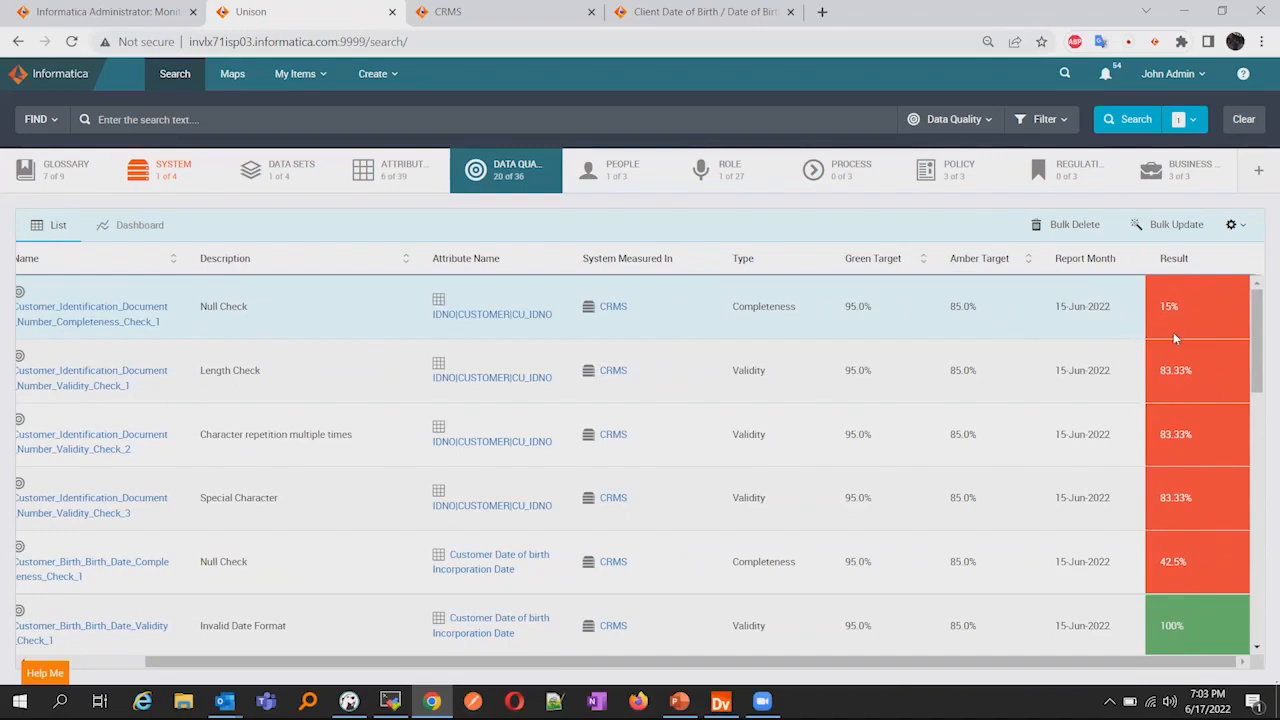
pyautogui.moveTo(1027, 664); pyautogui.dragTo(675, 637)
pyautogui.scroll(-1, 593, 591)
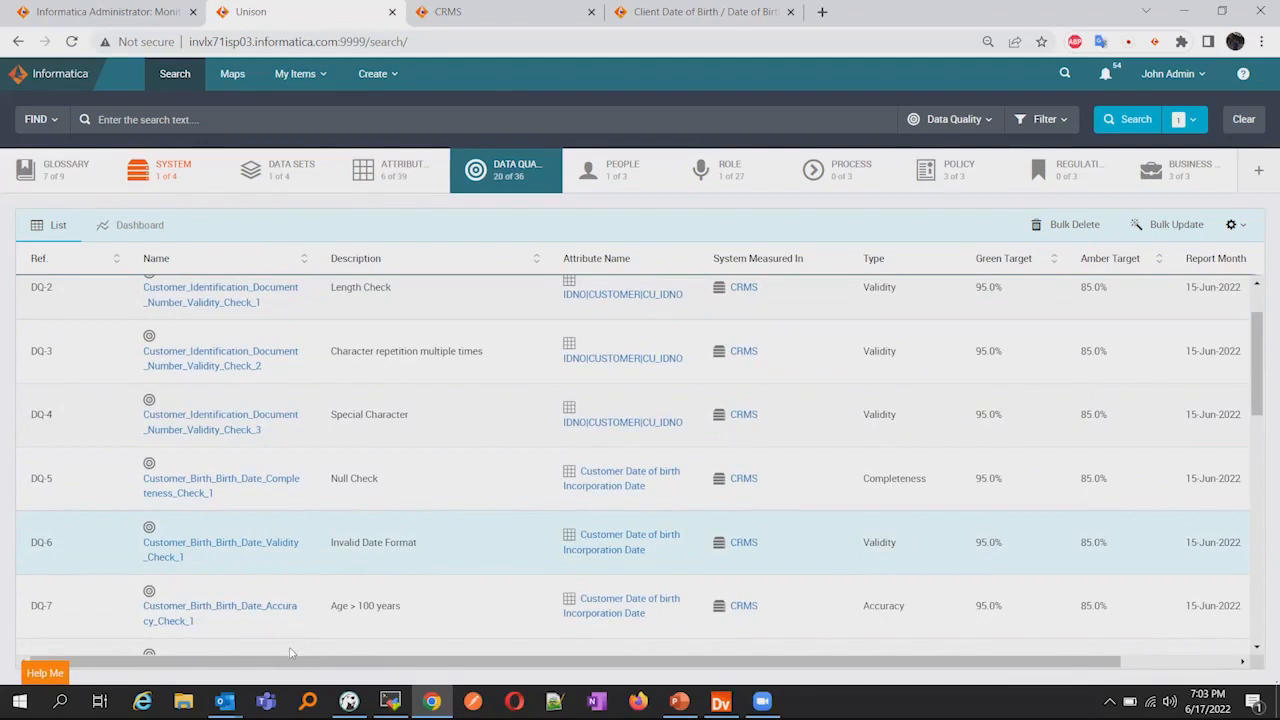
# Compare the names and descriptions of the customer identification and birth date rules with their Result column.
pyautogui.moveTo(290, 660); pyautogui.dragTo(491, 679)
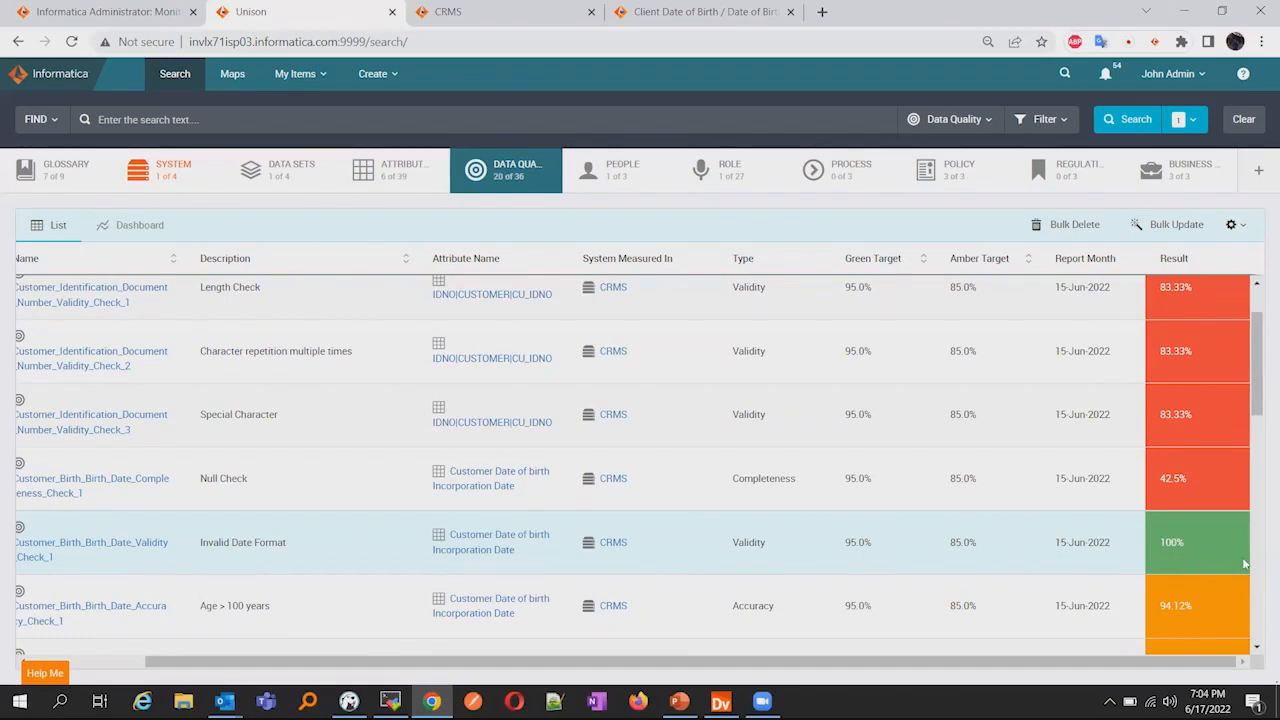
pyautogui.scroll(-3, 1205, 556)
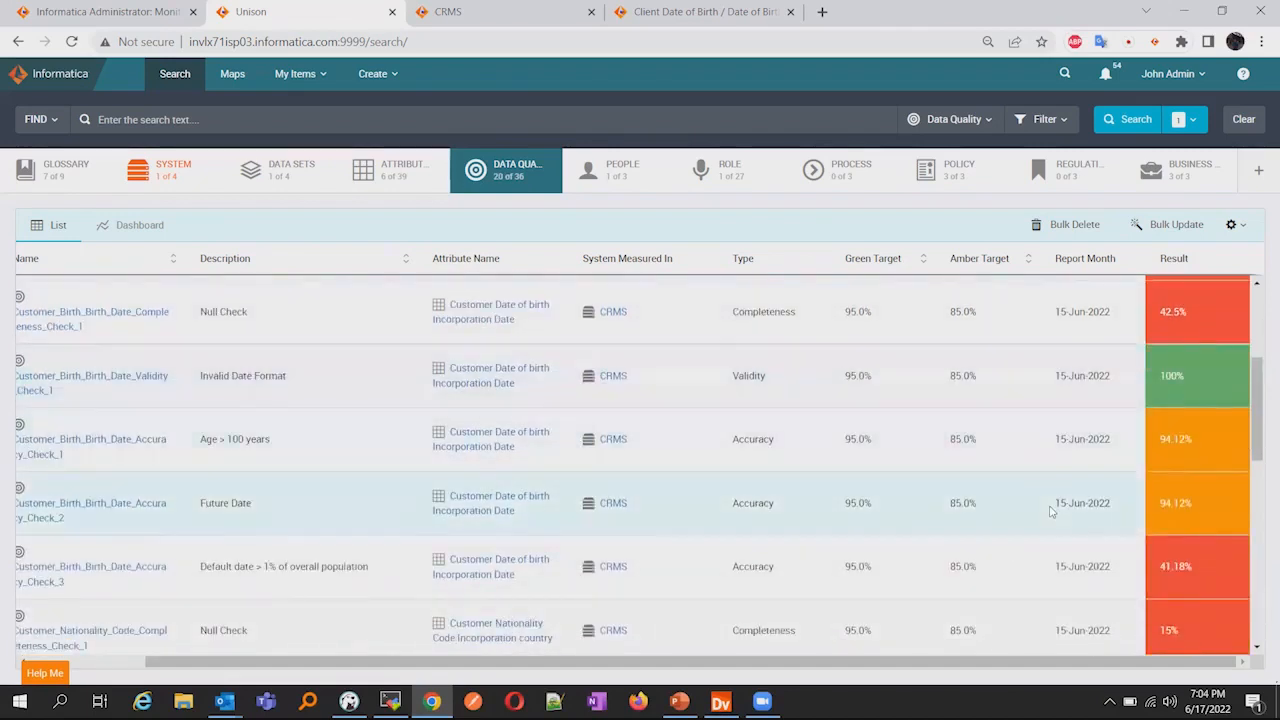
pyautogui.moveTo(1020, 672); pyautogui.dragTo(840, 669)
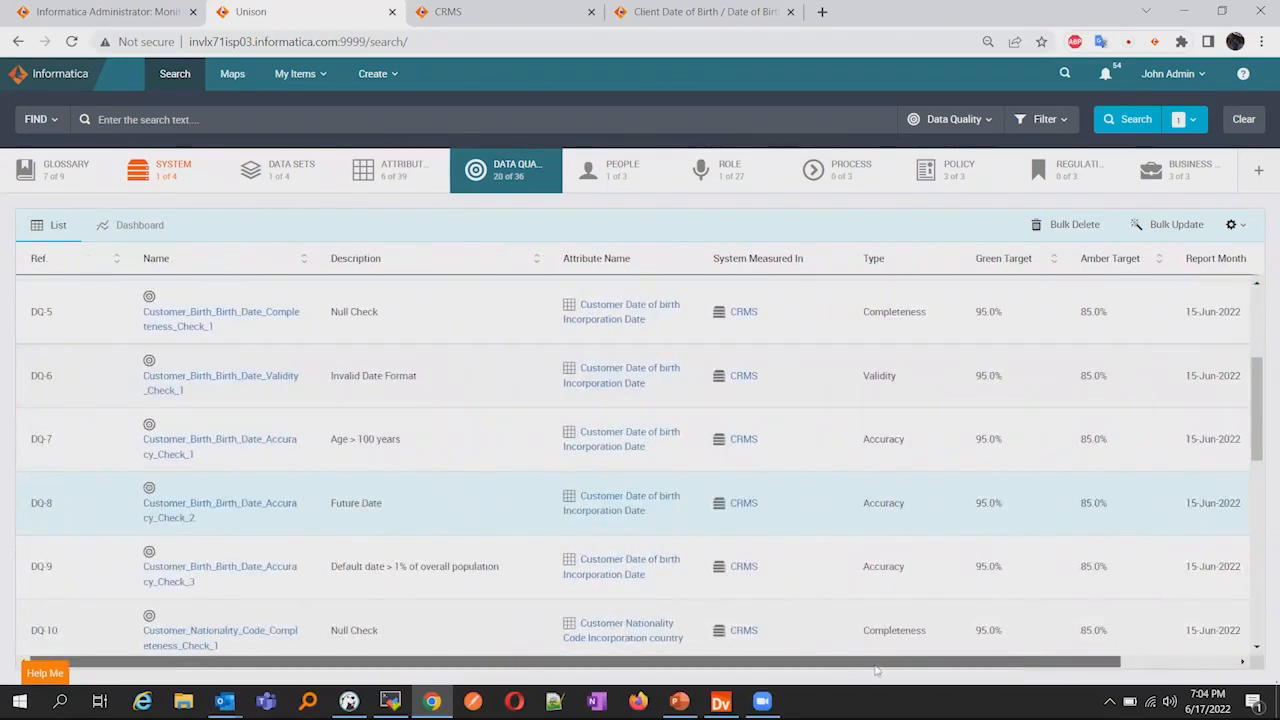
pyautogui.moveTo(876, 670); pyautogui.dragTo(1000, 600)
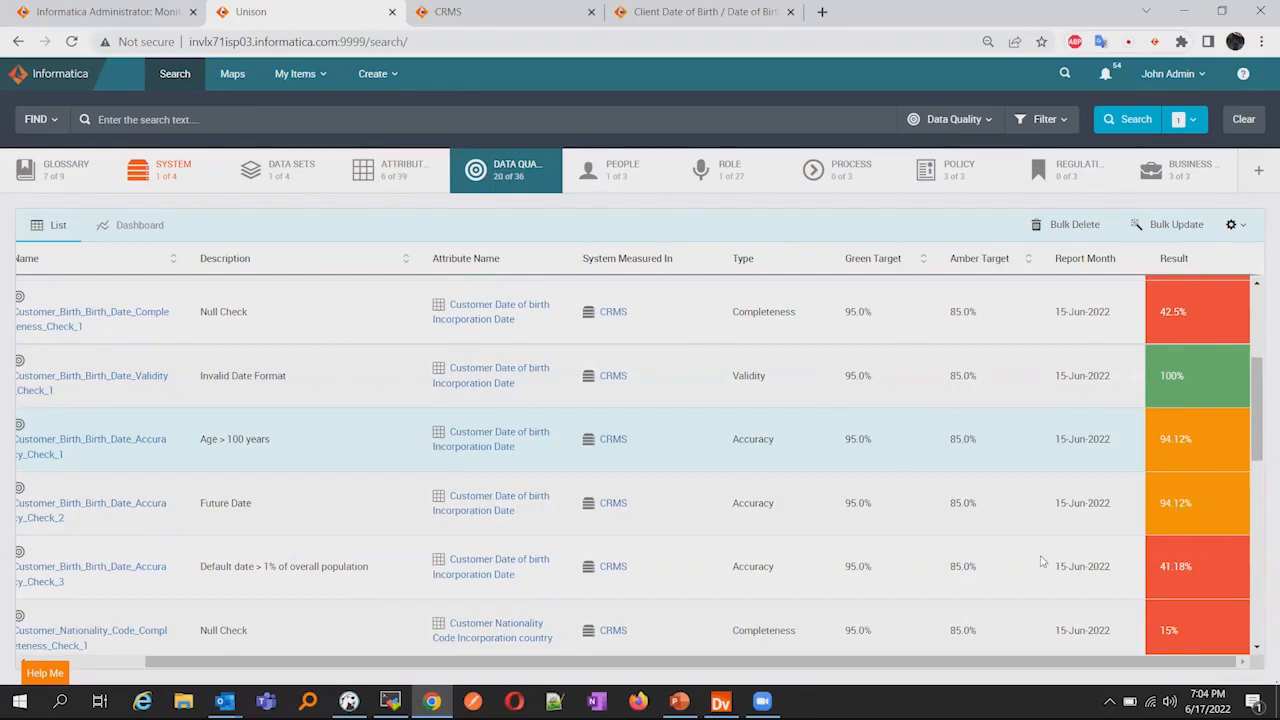
# Check the results and names of the remaining rules down to DQ-20, and return to the start of the rule list.
pyautogui.scroll(-3, 1046, 562)
pyautogui.scroll(-6, 1046, 562)
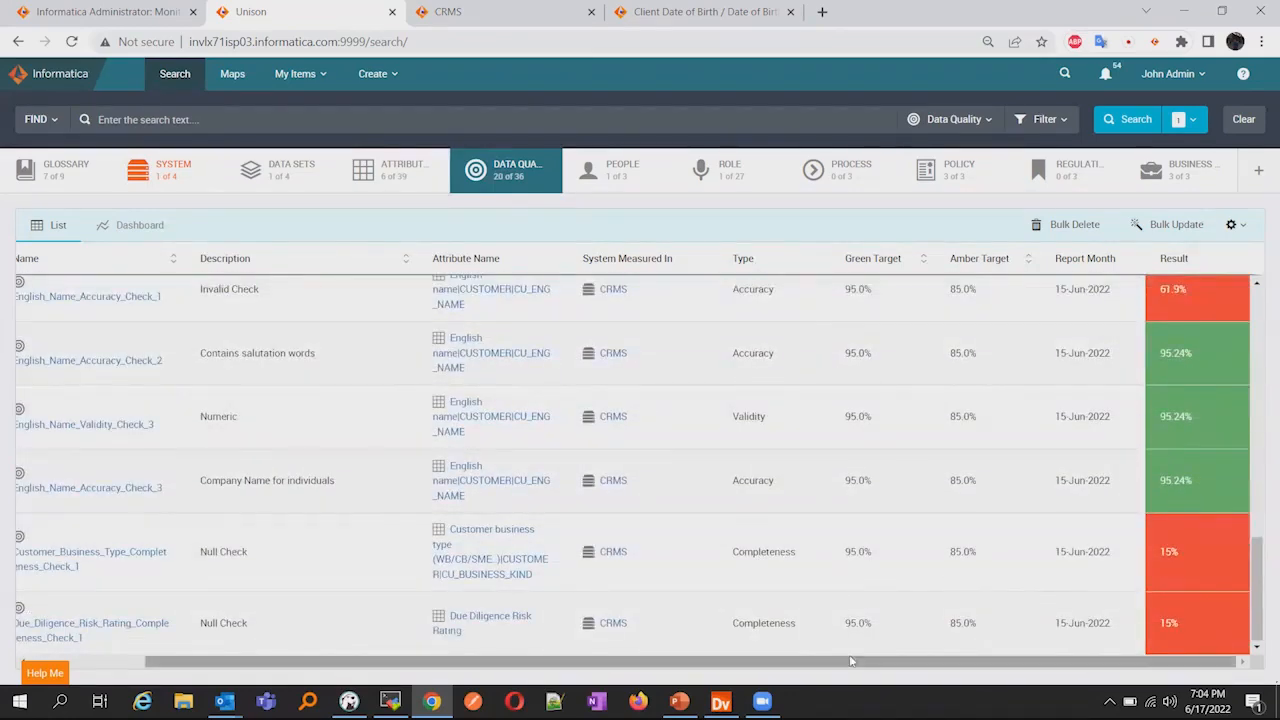
pyautogui.moveTo(853, 662); pyautogui.dragTo(738, 662)
pyautogui.scroll(3, 571, 563)
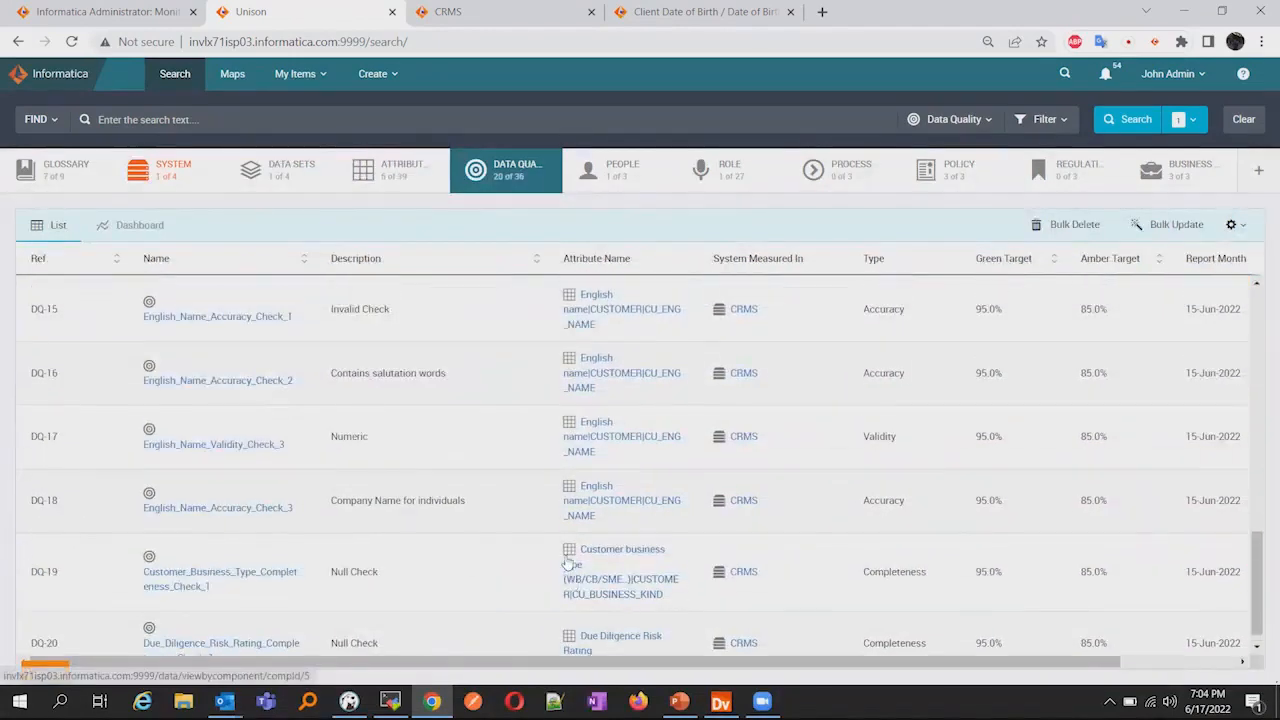
pyautogui.scroll(8, 566, 562)
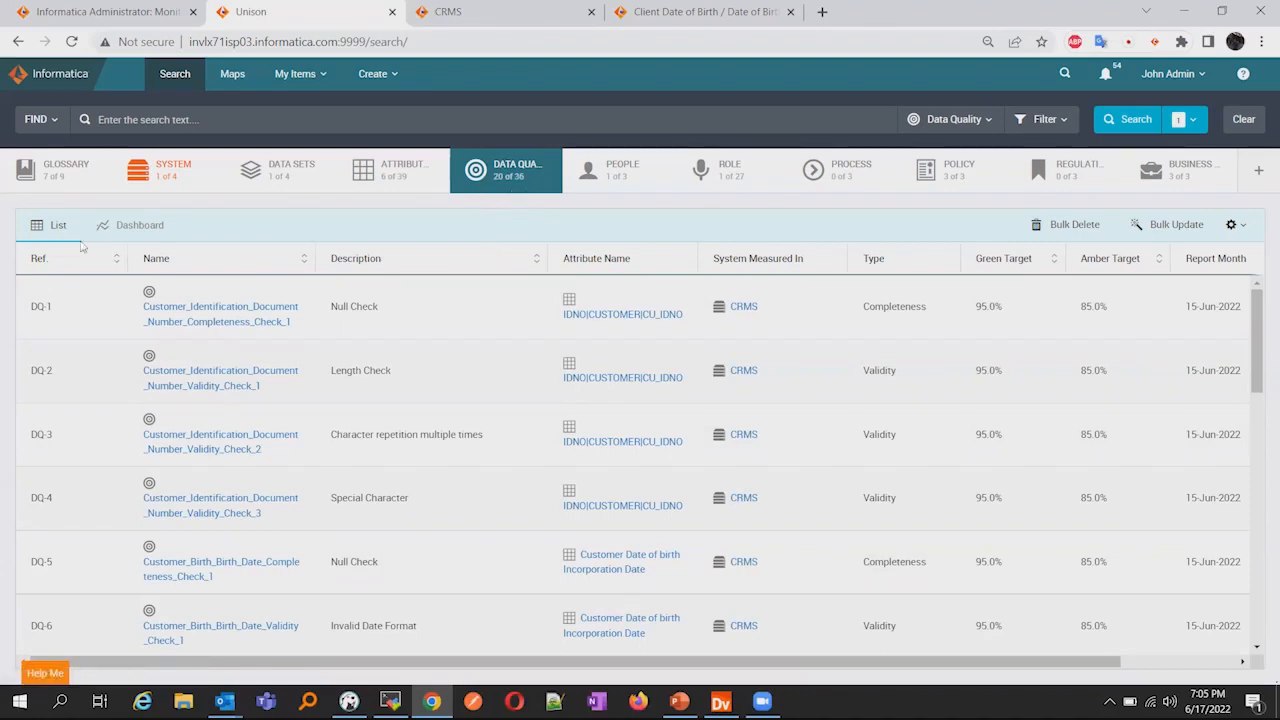
# Open the dashboard of the data quality rules and examine its criticality, dimension score, target and measured charts.
pyautogui.click(137, 233)
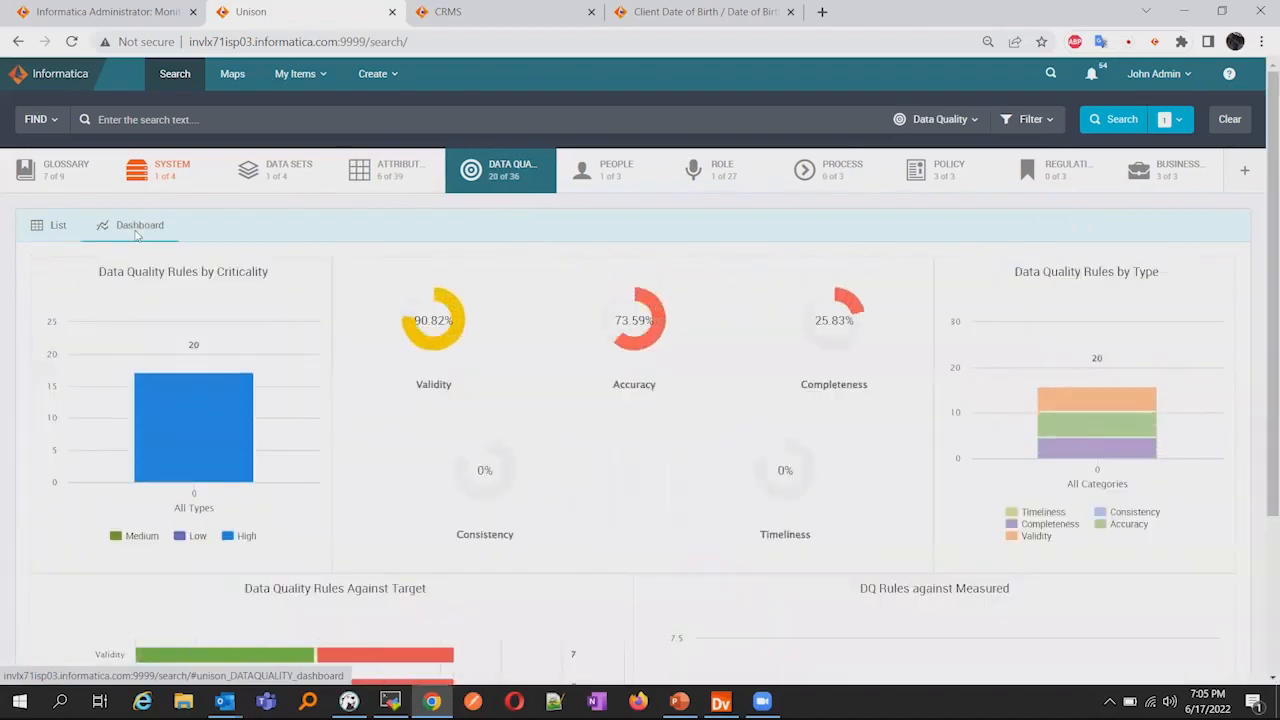
pyautogui.moveTo(231, 379)
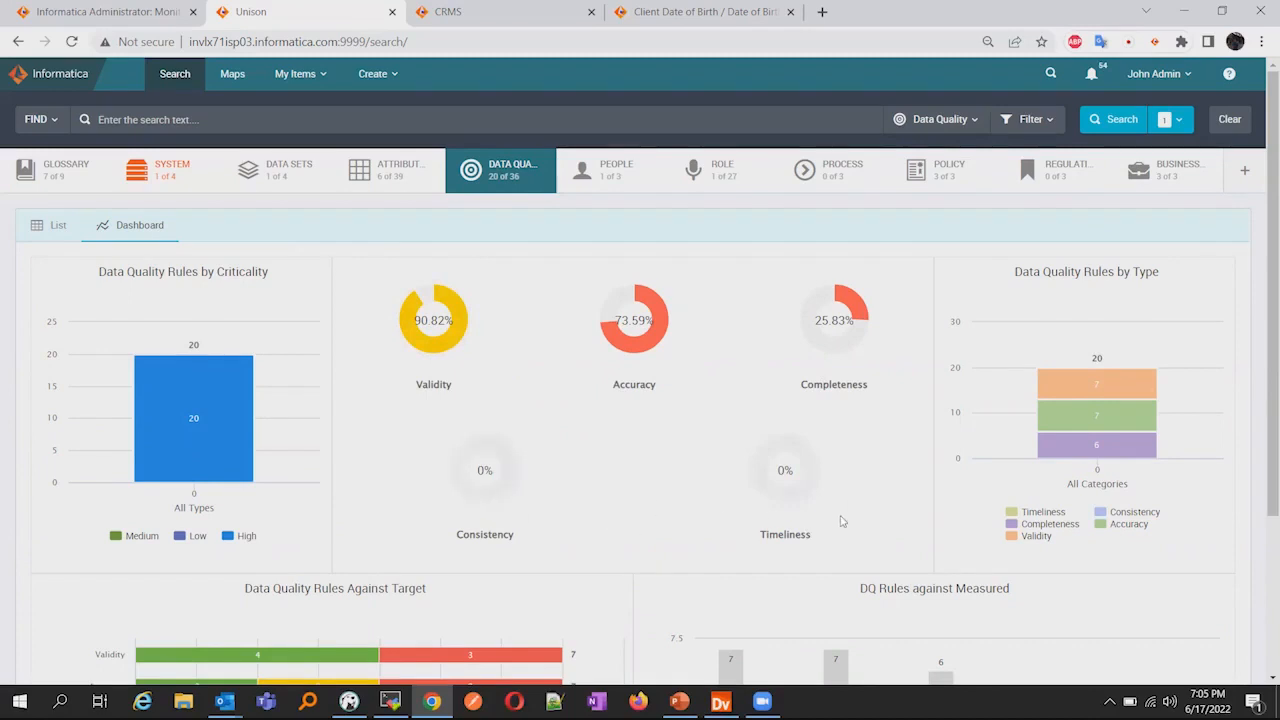
pyautogui.scroll(-2, 842, 522)
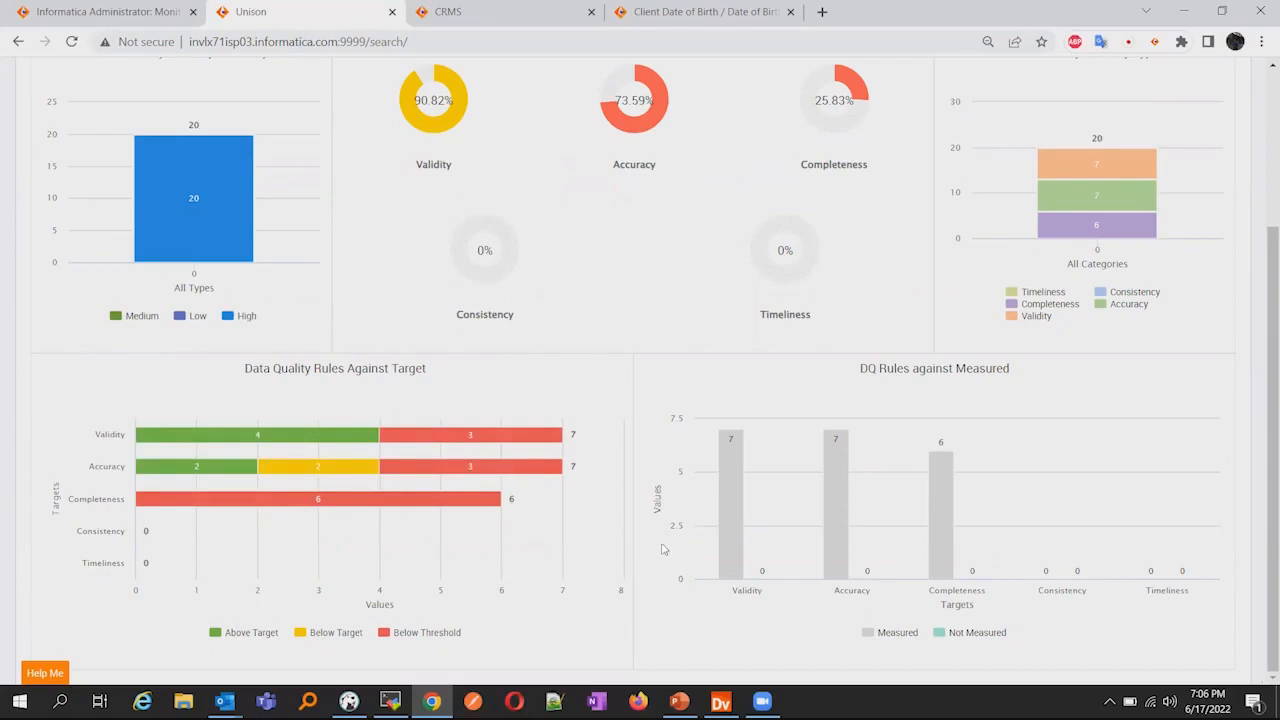
pyautogui.scroll(1, 660, 527)
pyautogui.scroll(1, 660, 527)
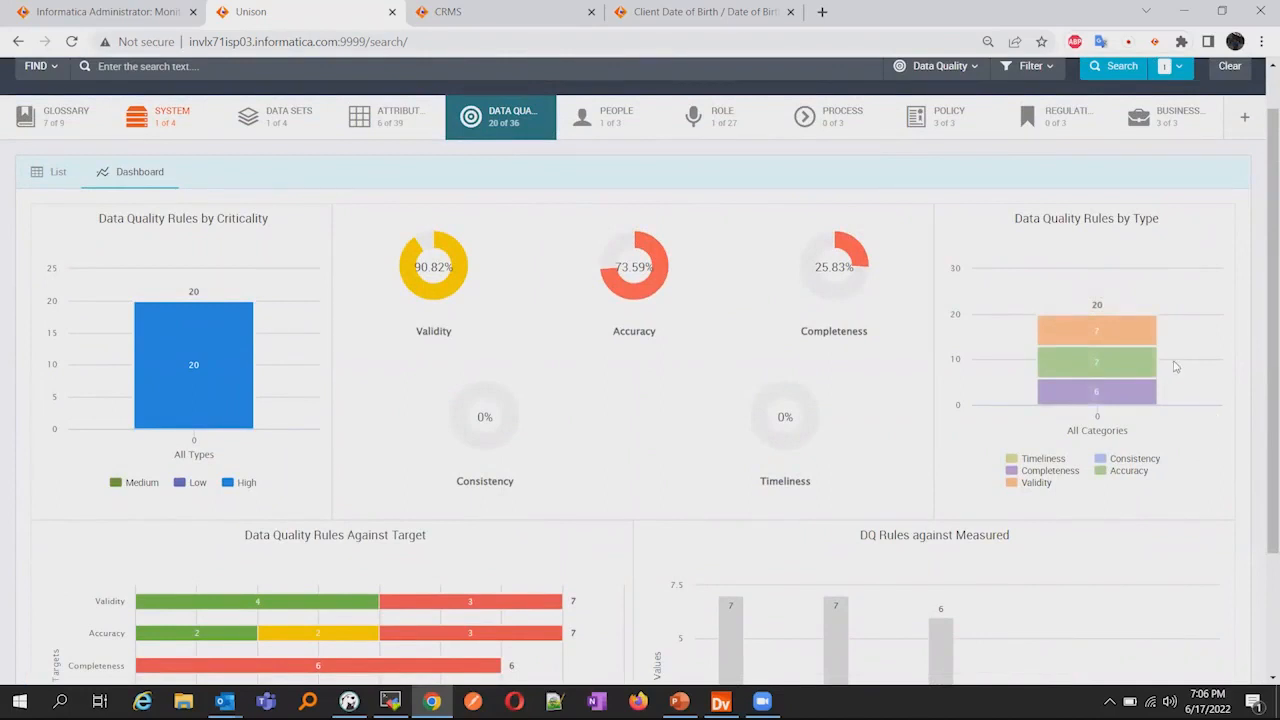
# Inspect the Validity, Accuracy and Completeness segments of the Data Quality Rules by Type chart, and recheck the target and measured charts.
pyautogui.moveTo(1095, 344)
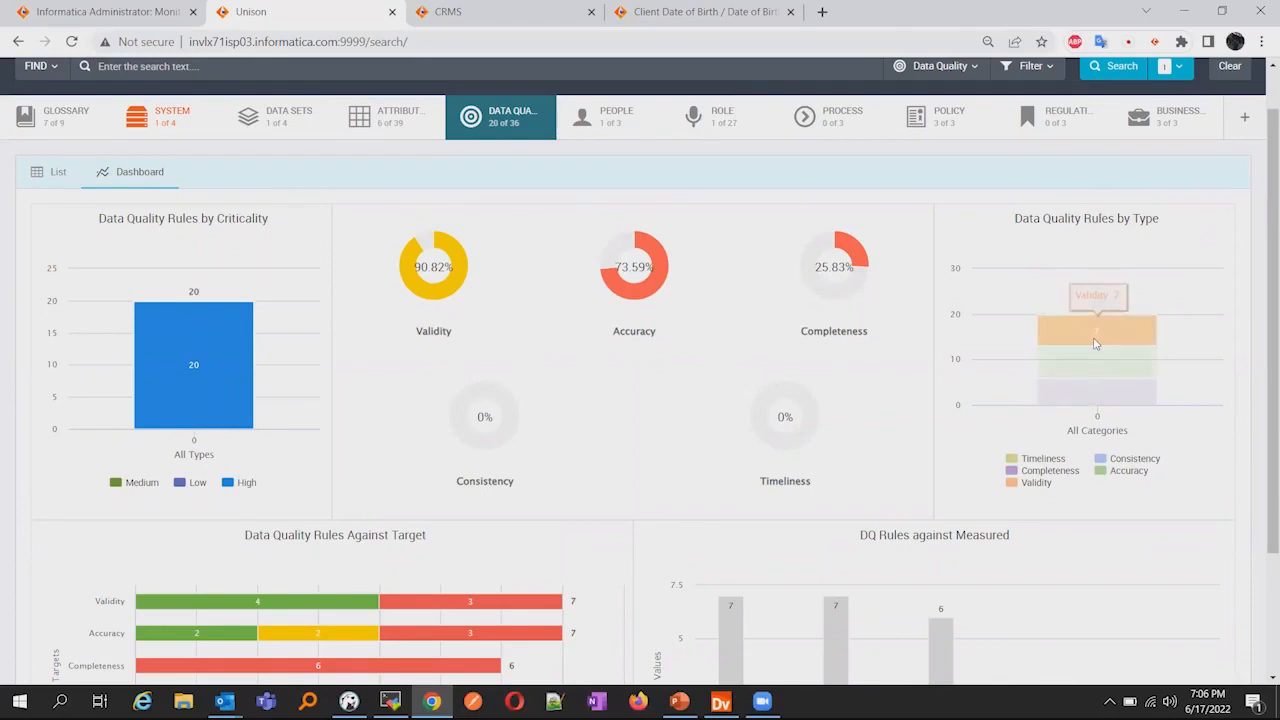
pyautogui.moveTo(1143, 366)
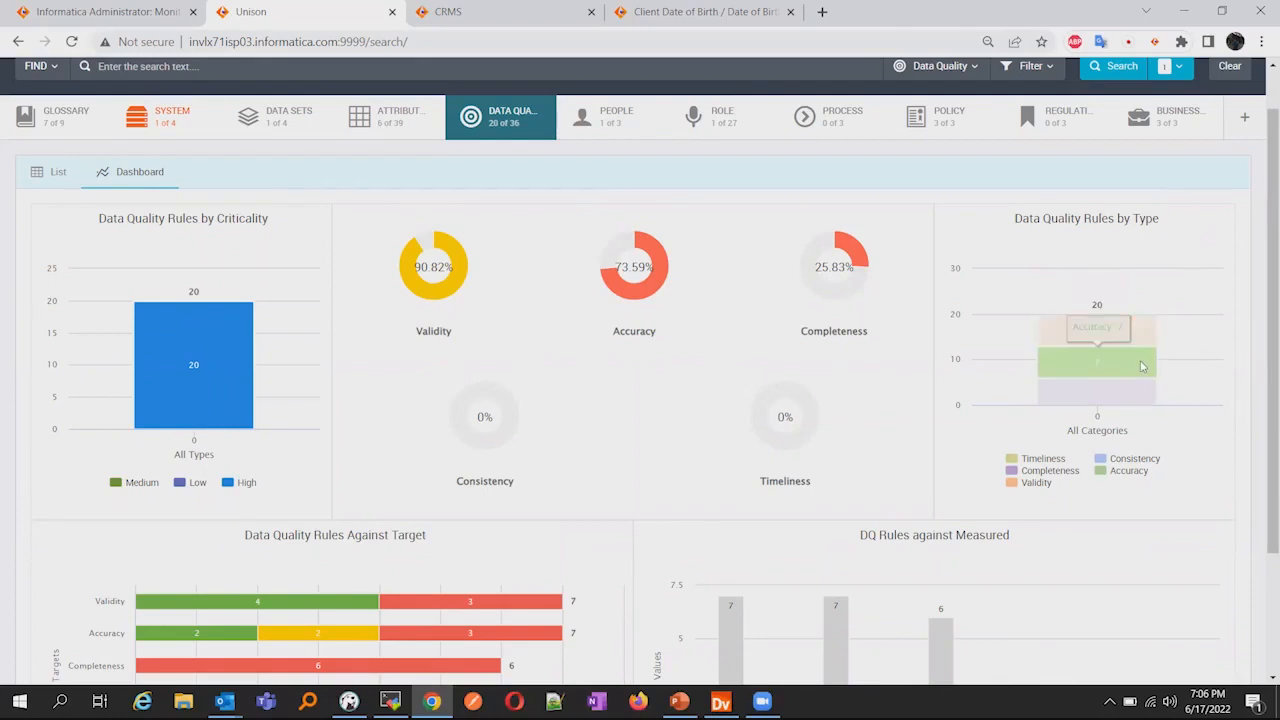
pyautogui.moveTo(1139, 402)
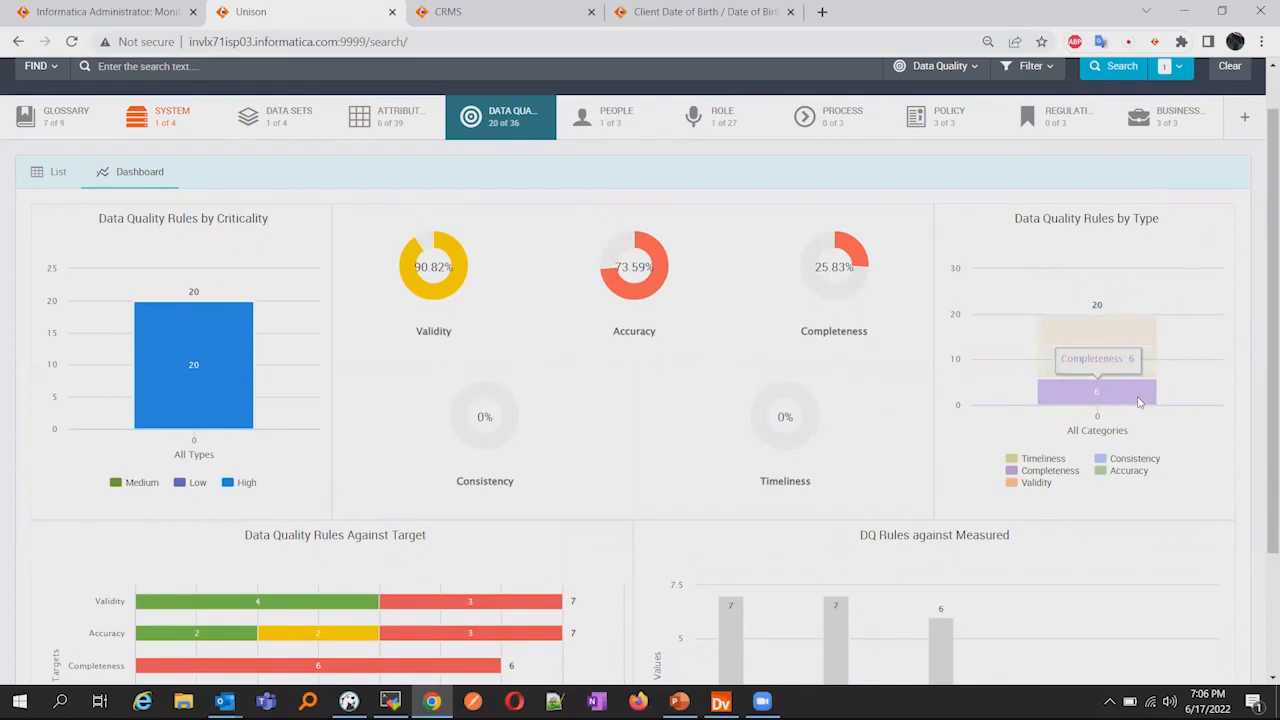
pyautogui.scroll(-2, 1200, 517)
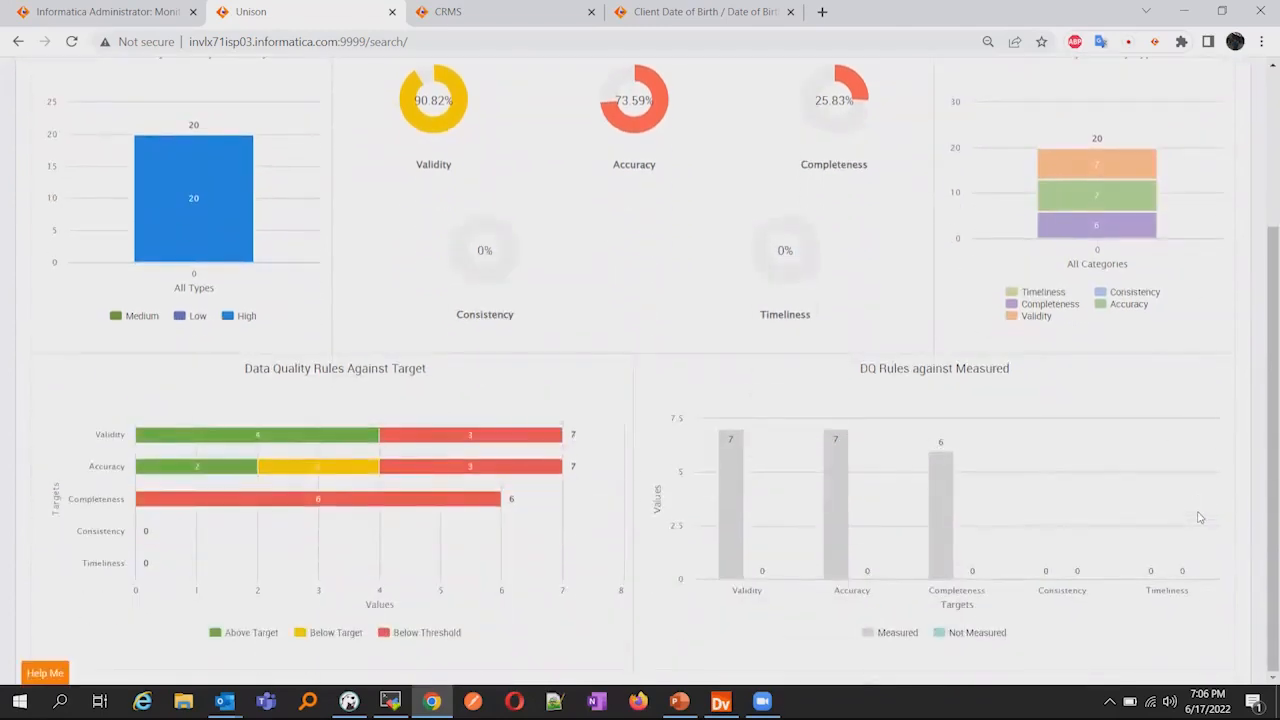
pyautogui.scroll(3, 1200, 517)
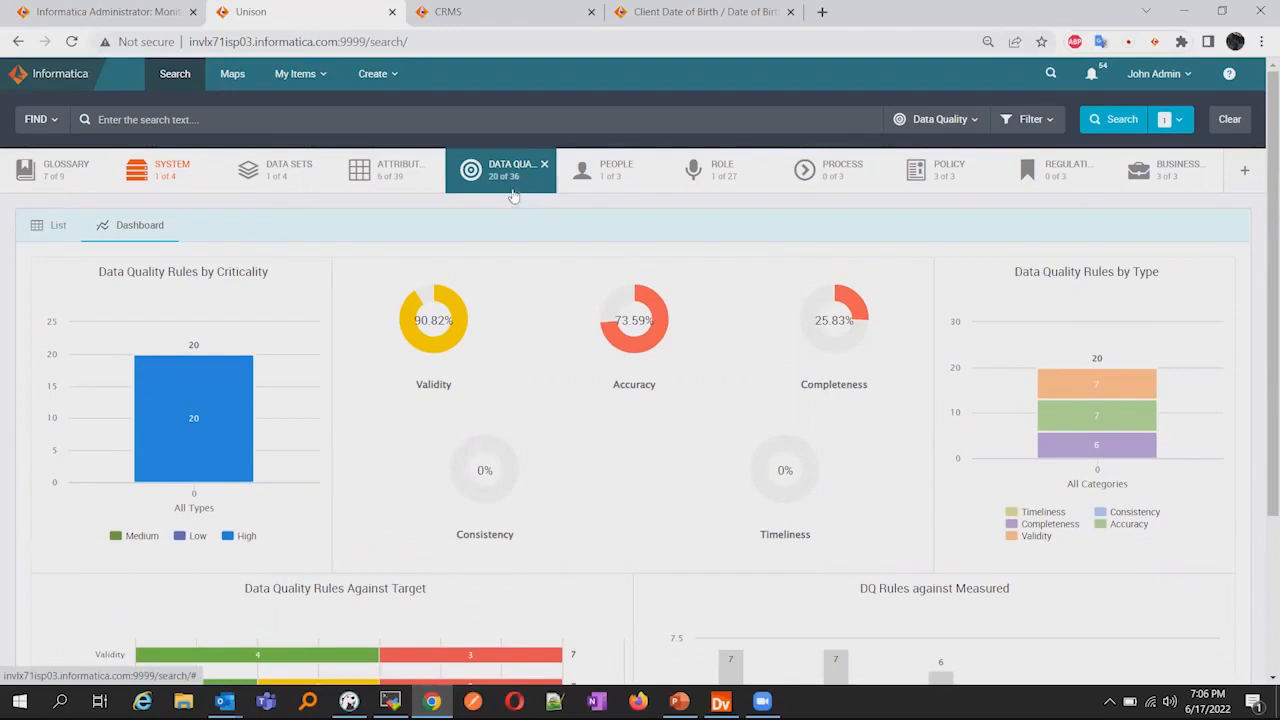
# Switch to the CRMS system page and review its Data Quality dashboard.
pyautogui.click(453, 30)
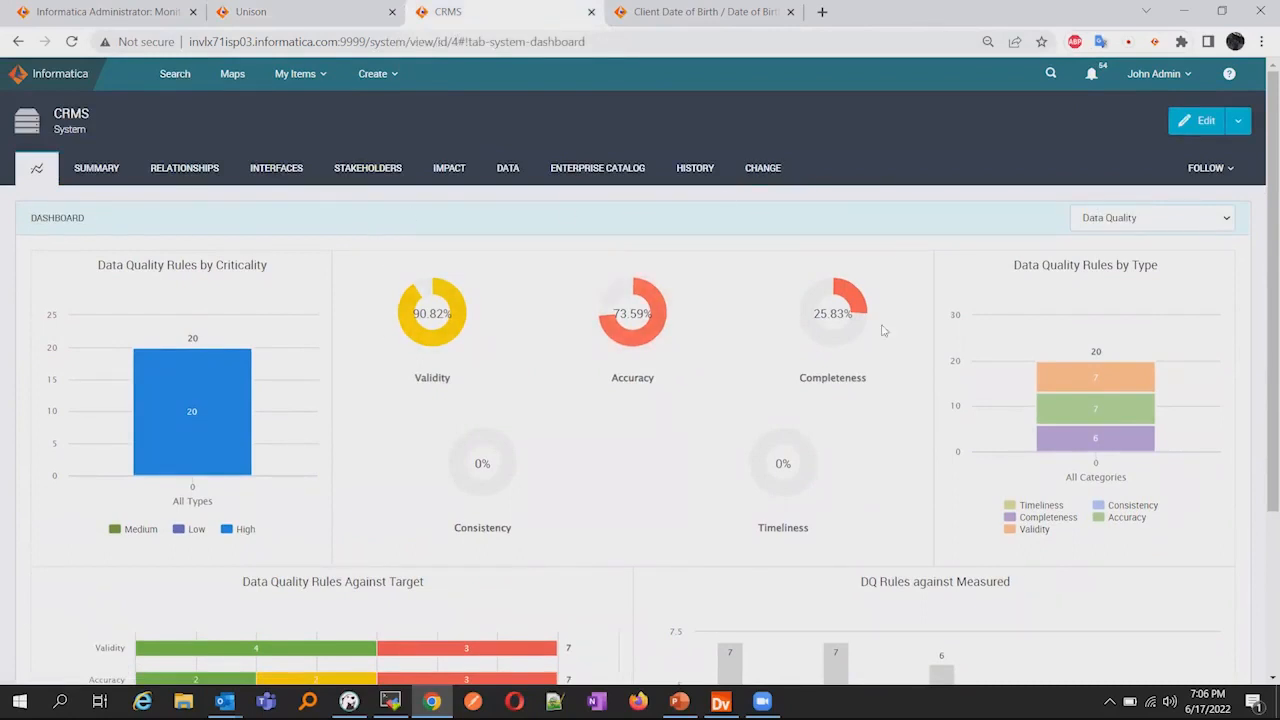
pyautogui.scroll(-1, 855, 507)
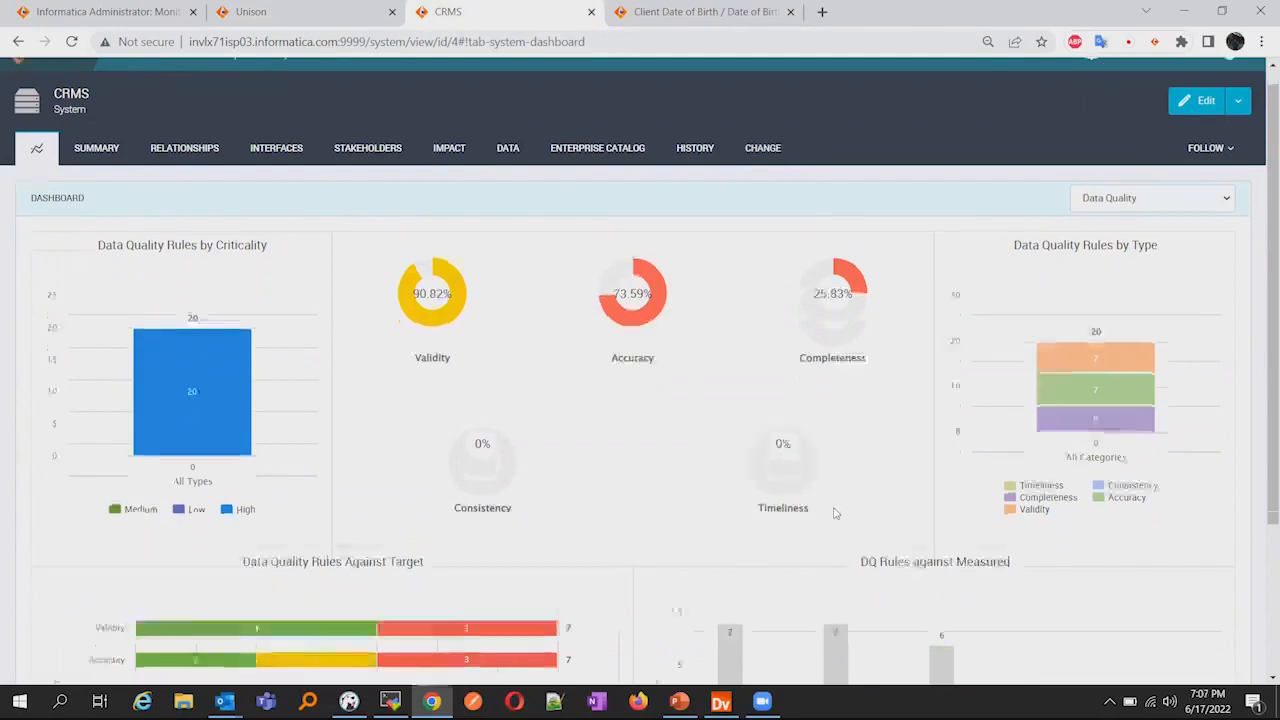
pyautogui.scroll(1, 835, 513)
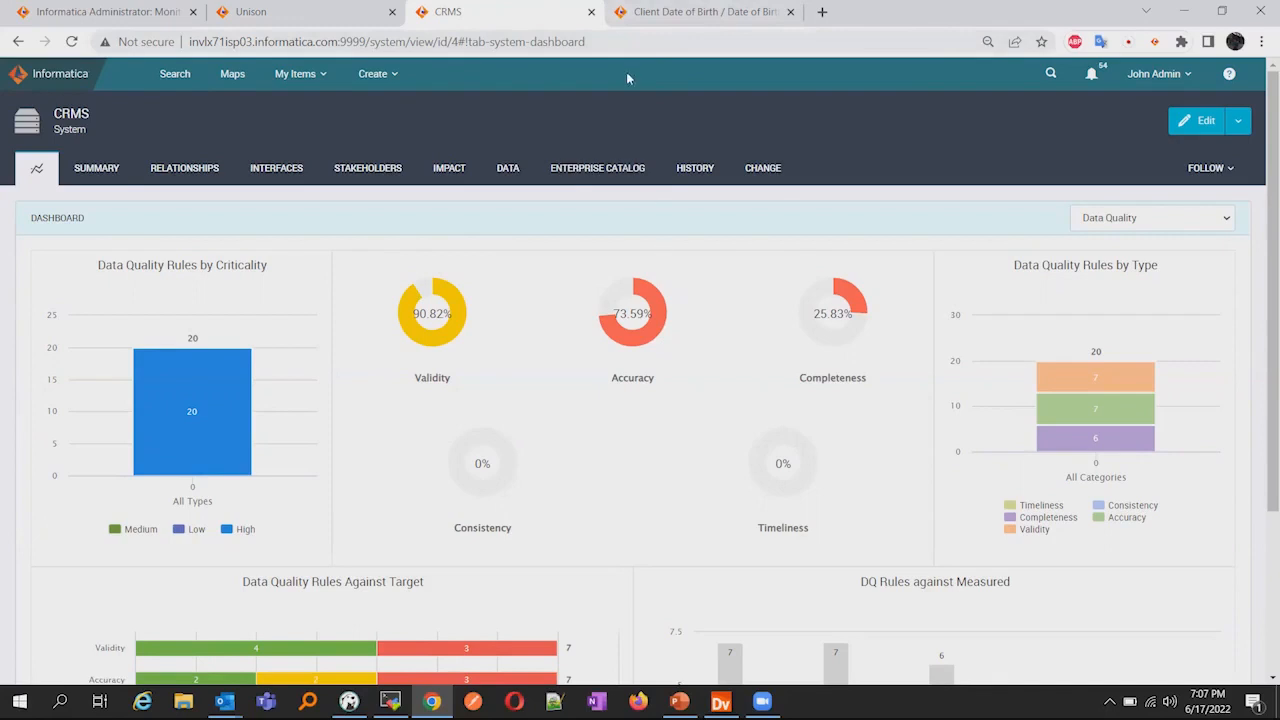
# Switch to the Client Date of Birth / Date of Birth glossary term and examine its Data Quality dashboard, including rules against target.
pyautogui.click(634, 22)
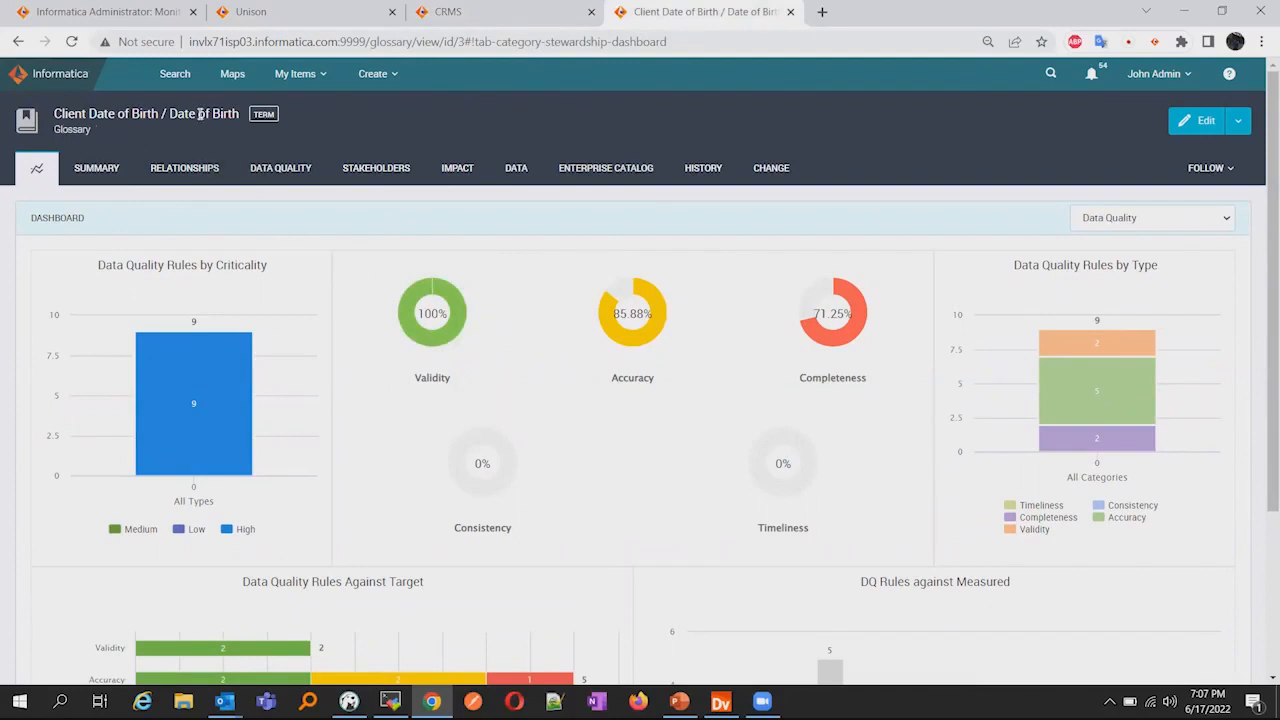
pyautogui.moveTo(207, 445)
pyautogui.scroll(-2, 381, 441)
pyautogui.moveTo(252, 485)
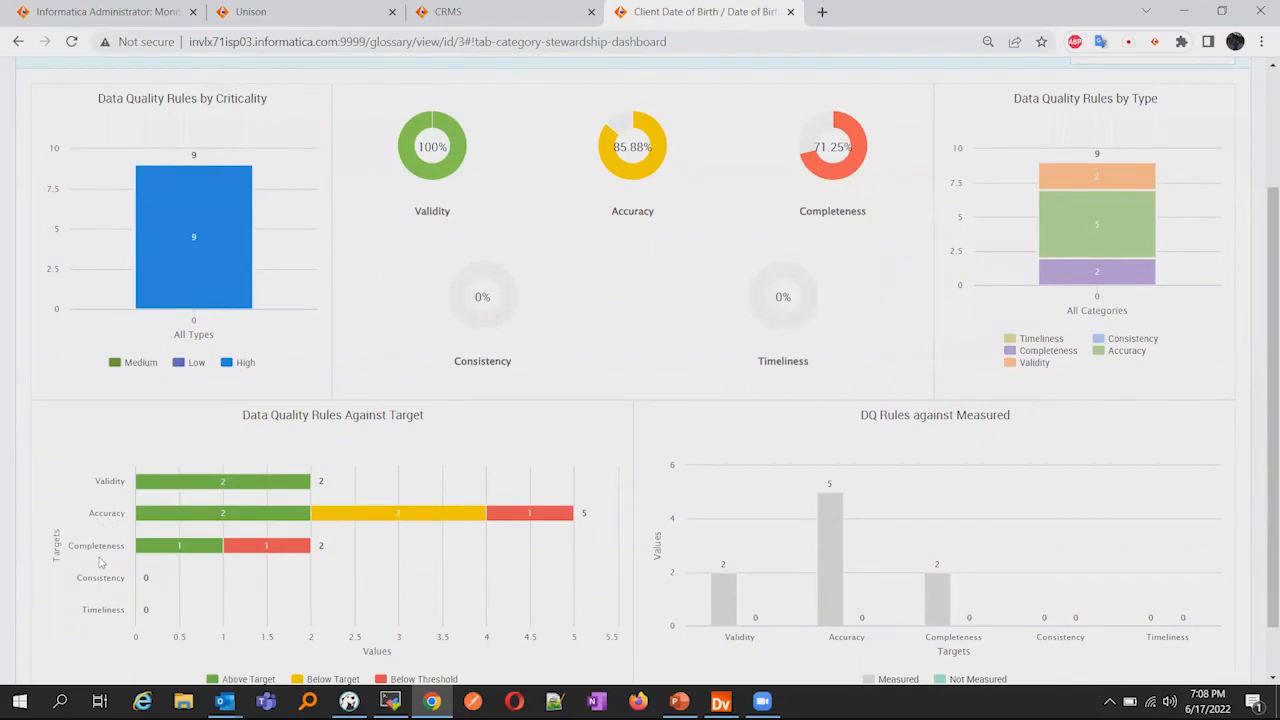
pyautogui.scroll(3, 99, 563)
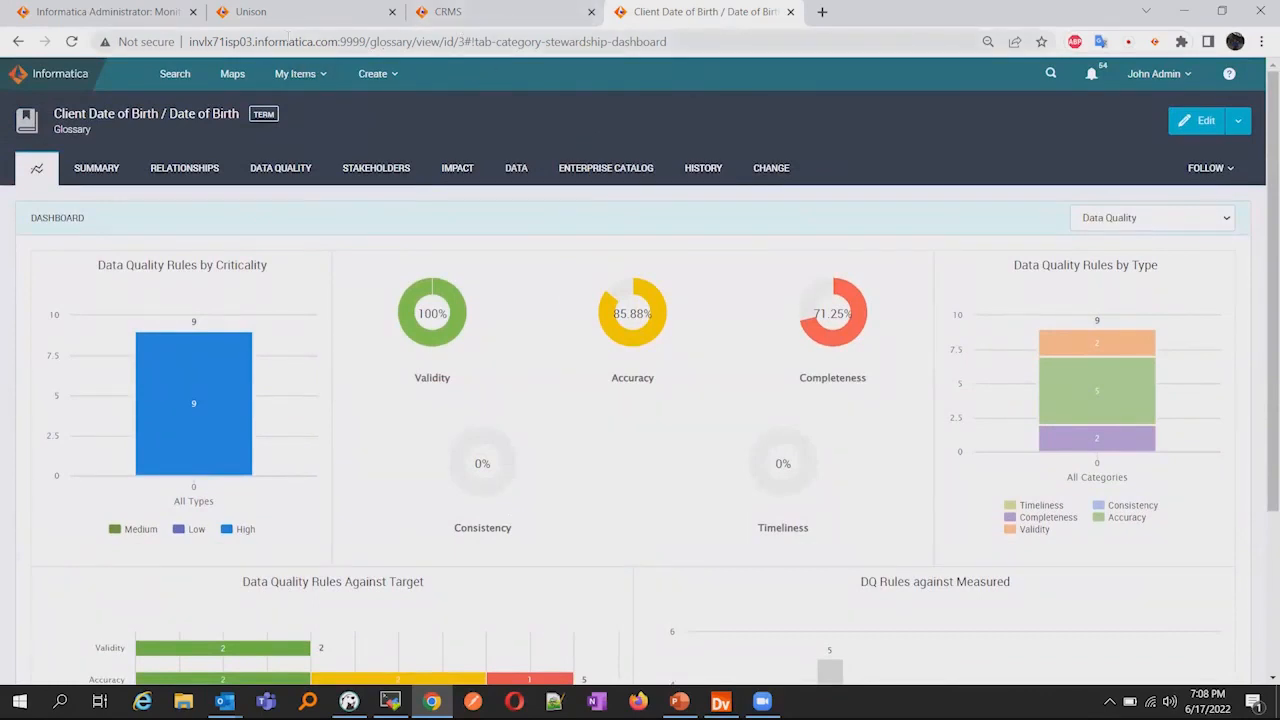
# Return to the list view of the data quality rules in Unison, and switch to PowerPoint to show the Q&A slide.
pyautogui.click(287, 30)
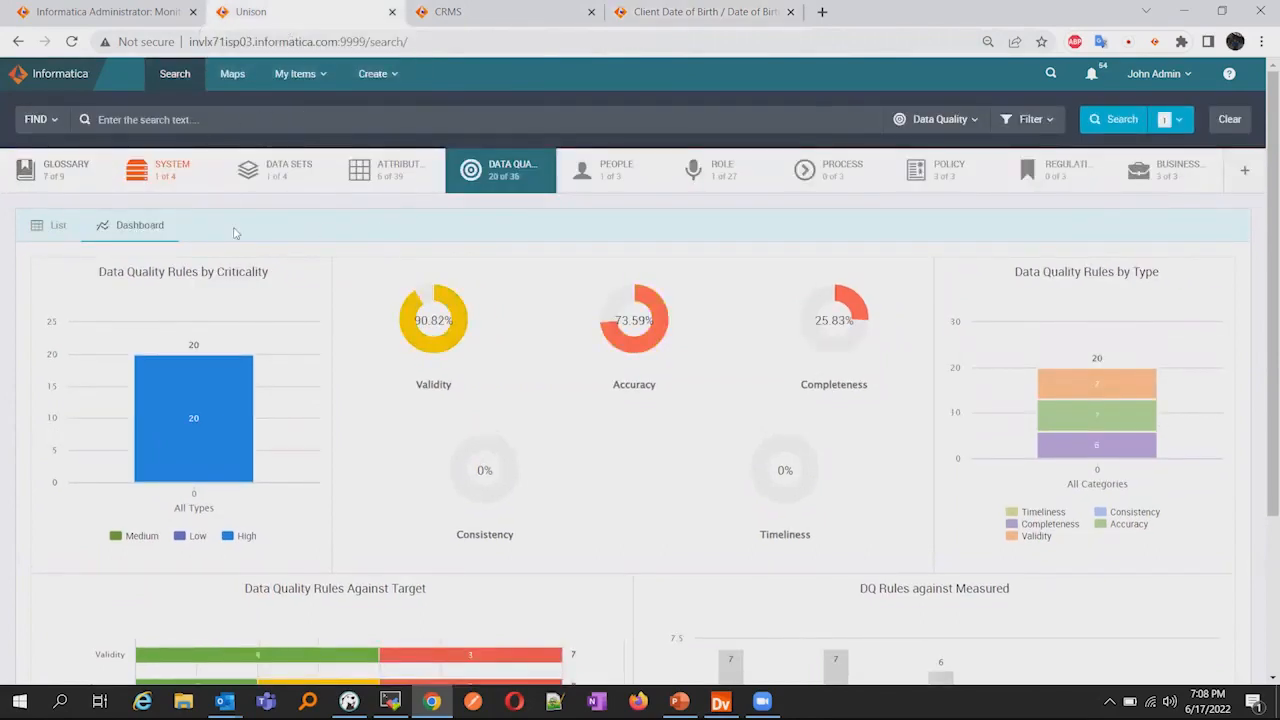
pyautogui.click(52, 227)
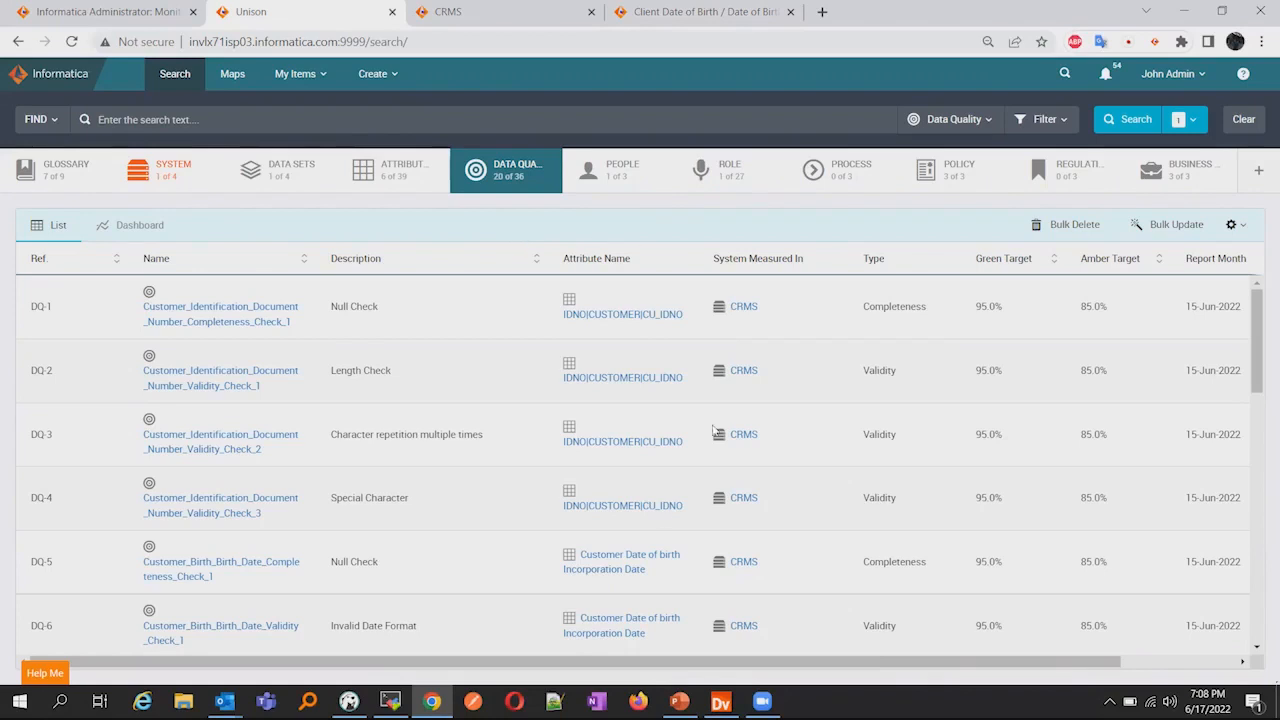
pyautogui.click(679, 701)
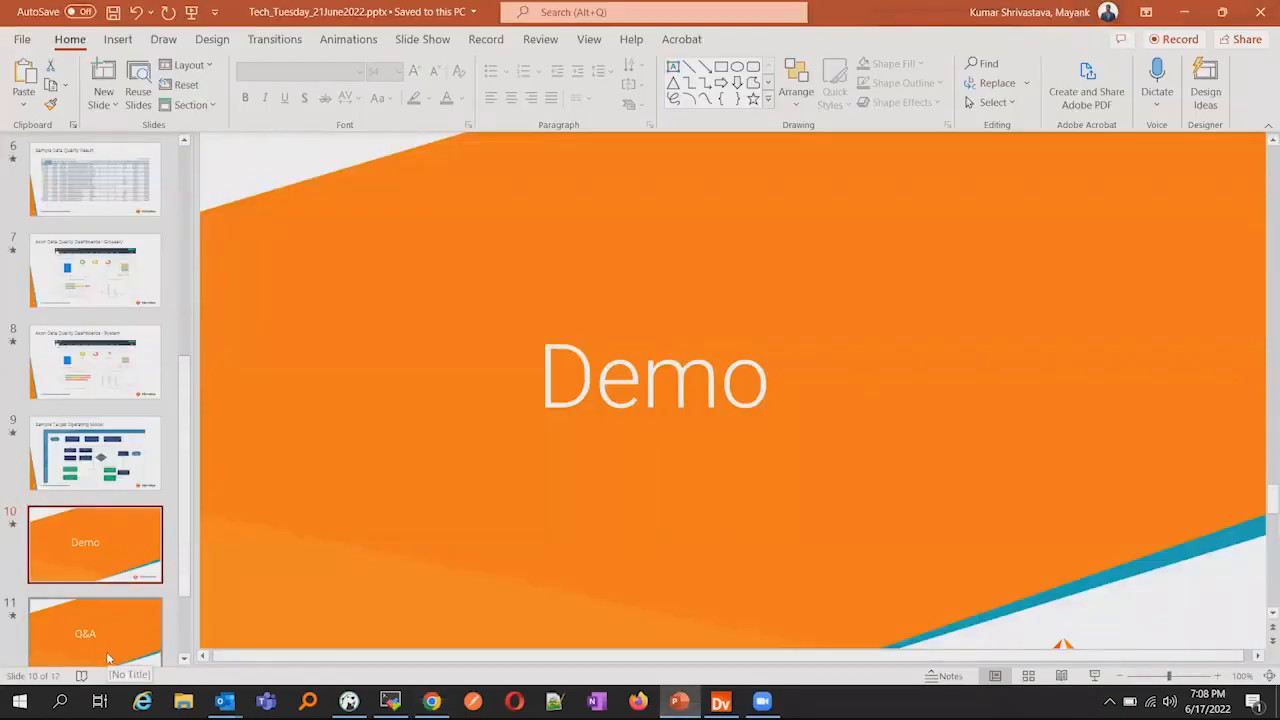
pyautogui.click(106, 650)
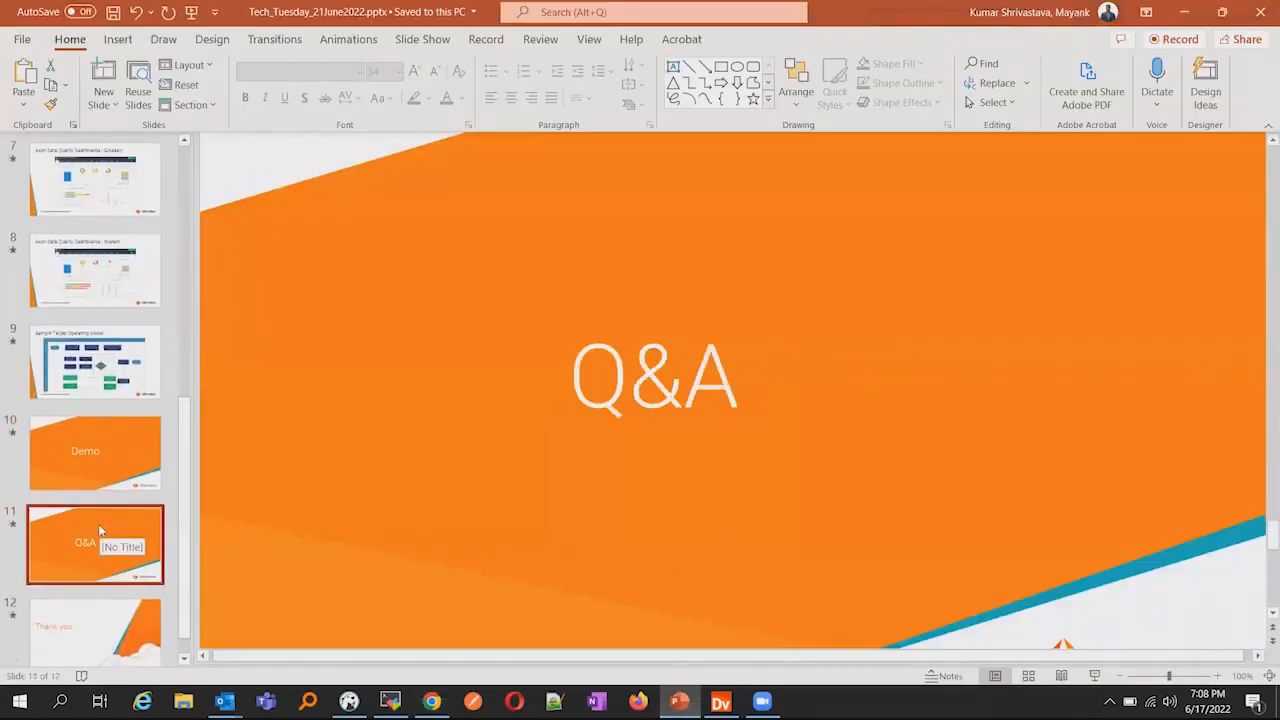